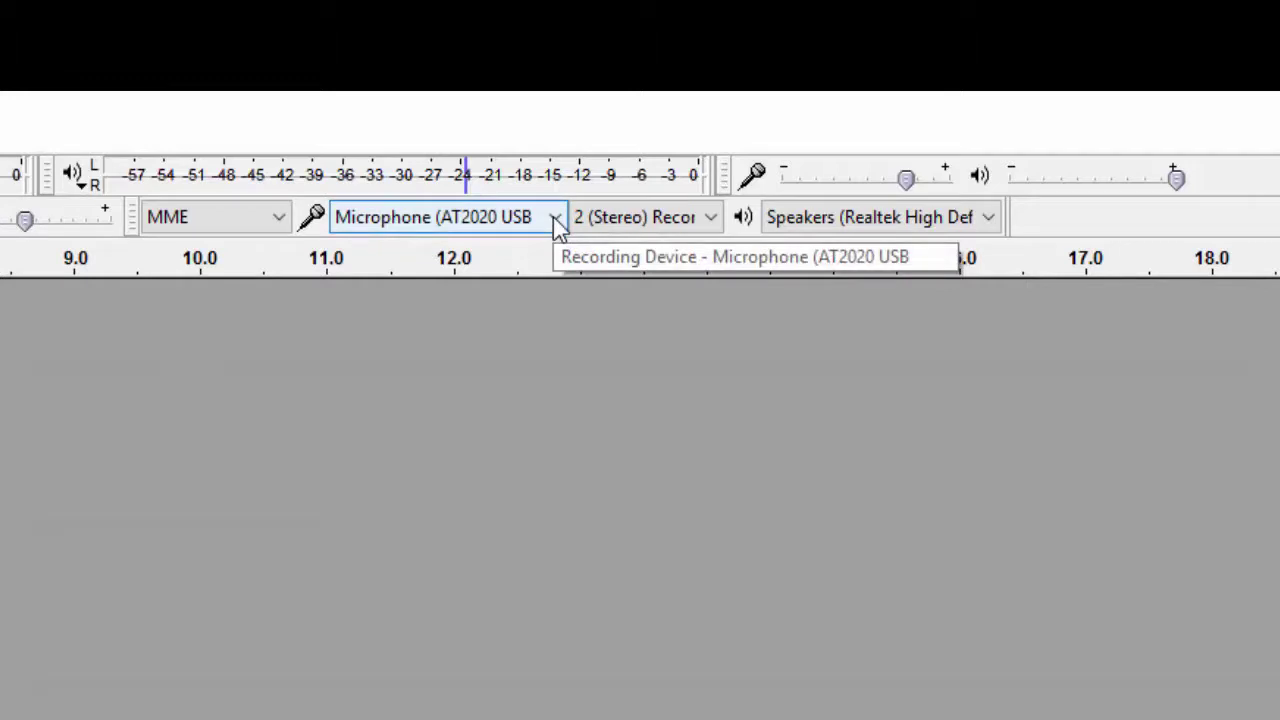
Review the available recording devices, the recording channel options and the playback devices.
{"action": "left_click", "coordinate": [555, 218]}
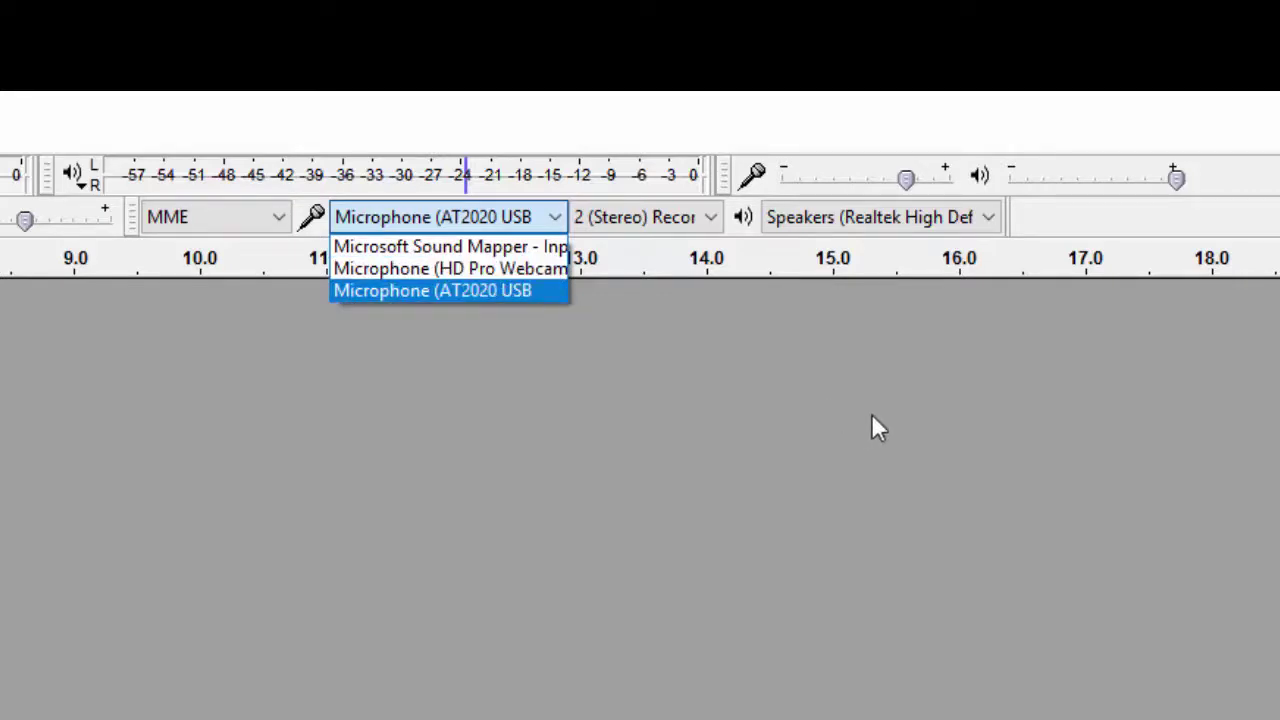
{"action": "left_click", "coordinate": [689, 222]}
{"action": "left_click", "coordinate": [689, 222]}
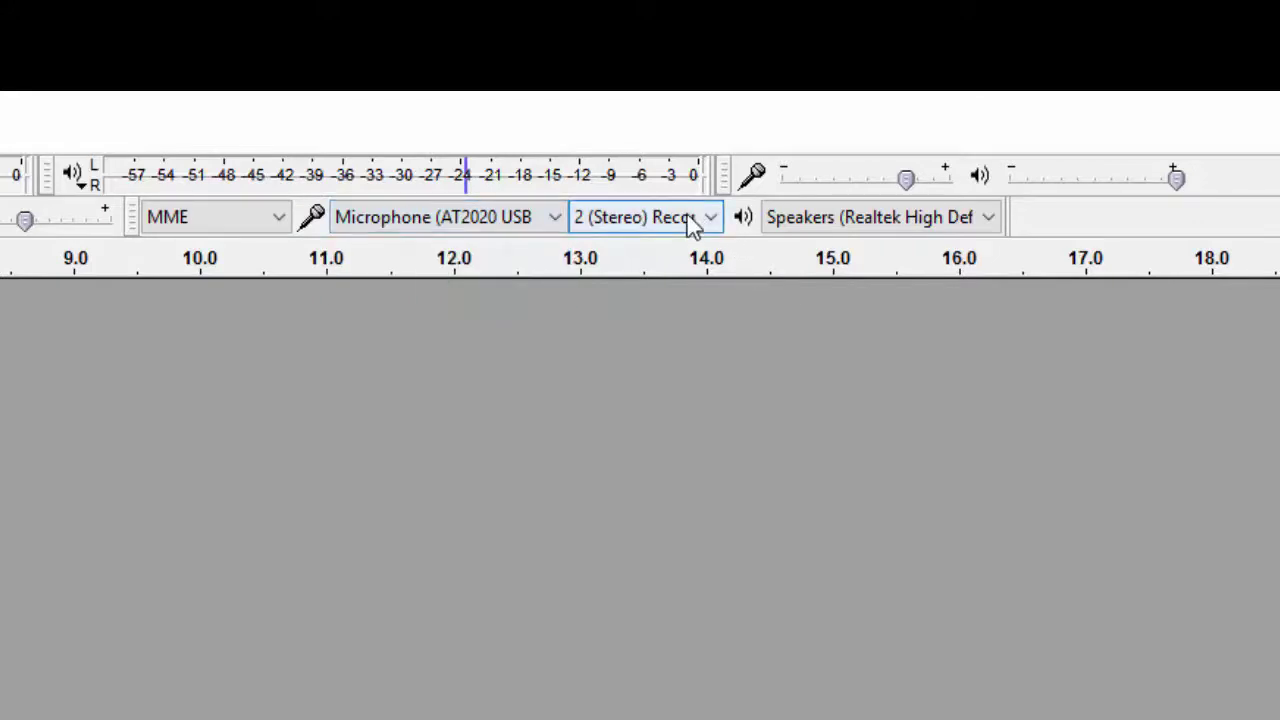
{"action": "left_click", "coordinate": [688, 221]}
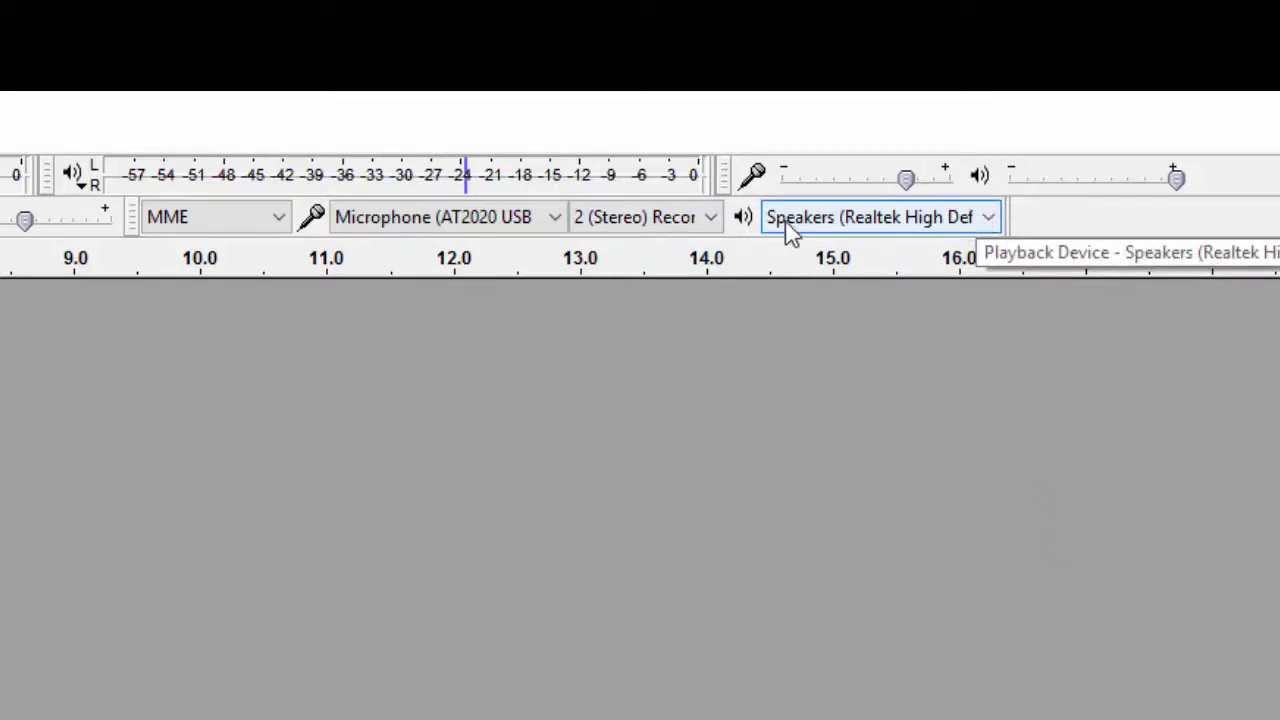
{"action": "left_click", "coordinate": [988, 218]}
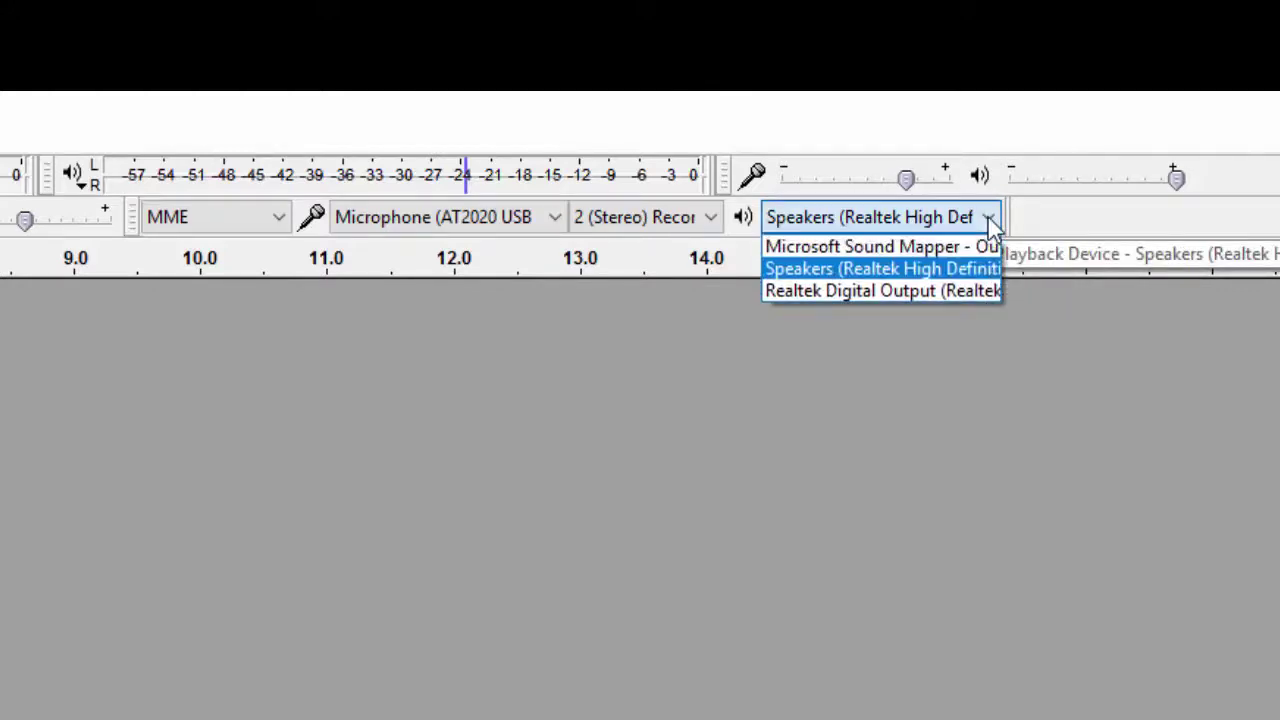
{"action": "left_click", "coordinate": [989, 219]}
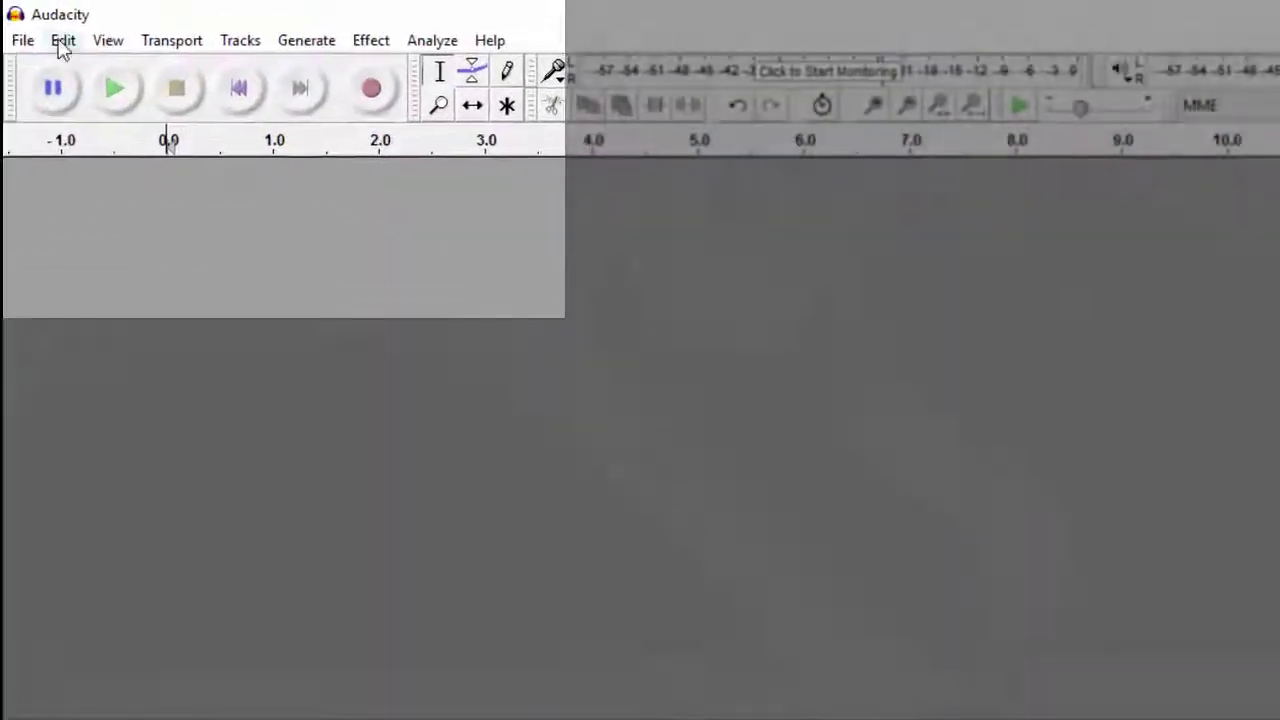
Review the Devices, Recording, Quality and Interface preferences and accept them.
{"action": "left_click", "coordinate": [34, 22]}
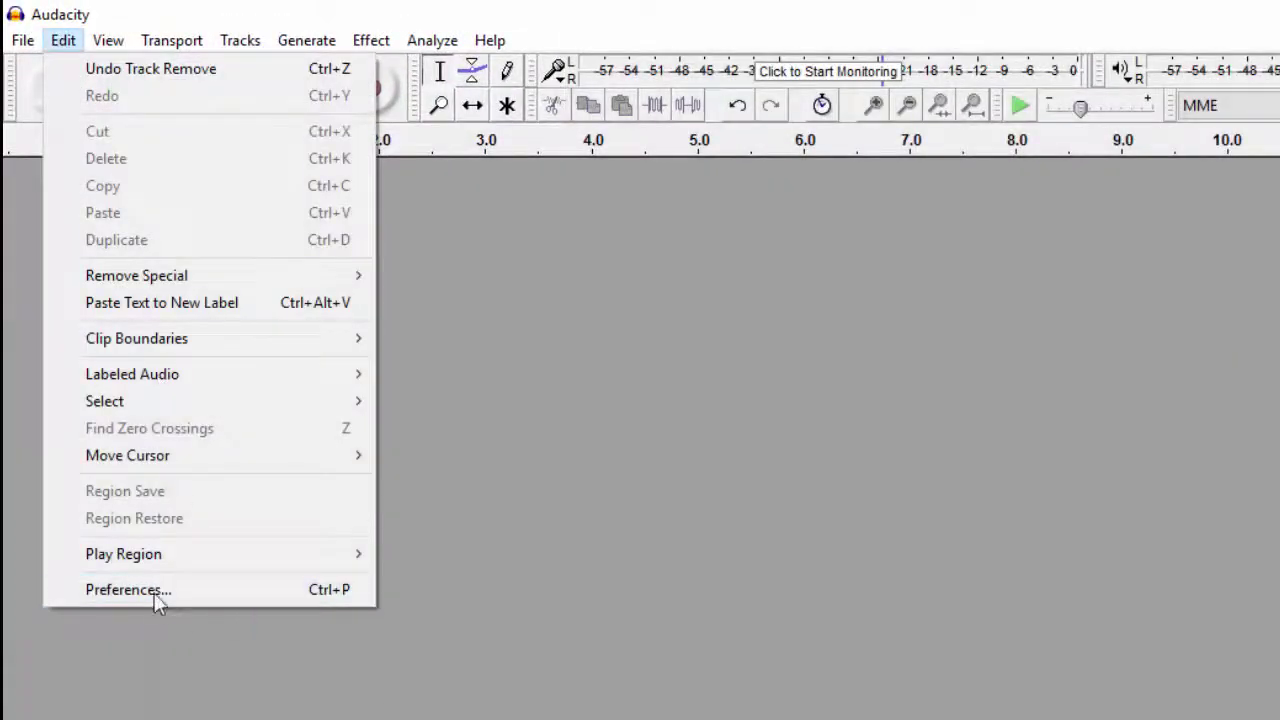
{"action": "left_click", "coordinate": [152, 592]}
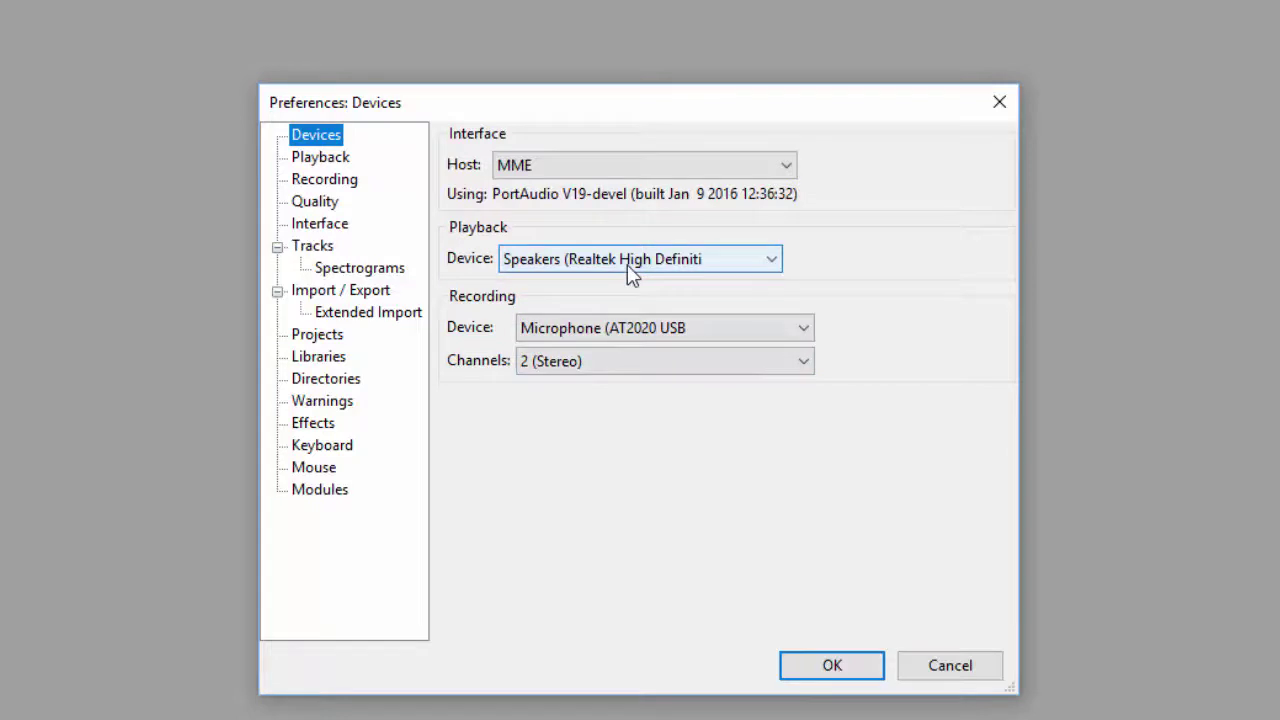
{"action": "left_click", "coordinate": [322, 183]}
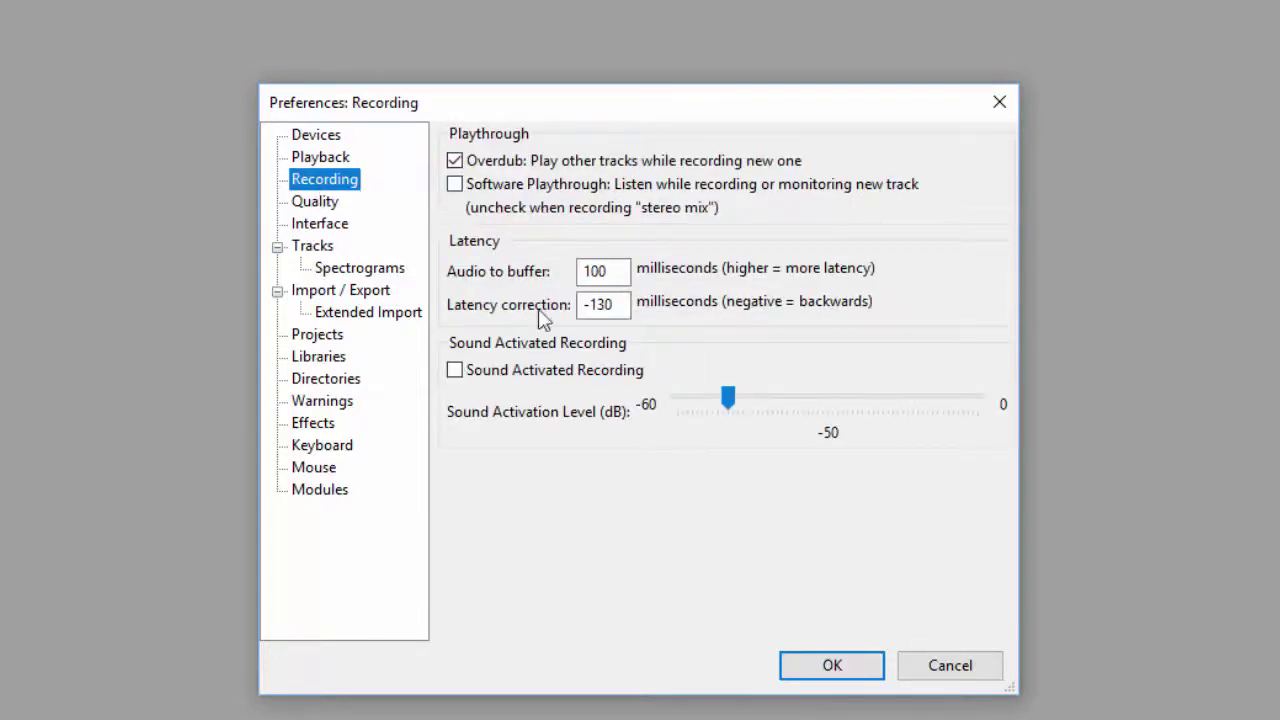
{"action": "left_click", "coordinate": [323, 208]}
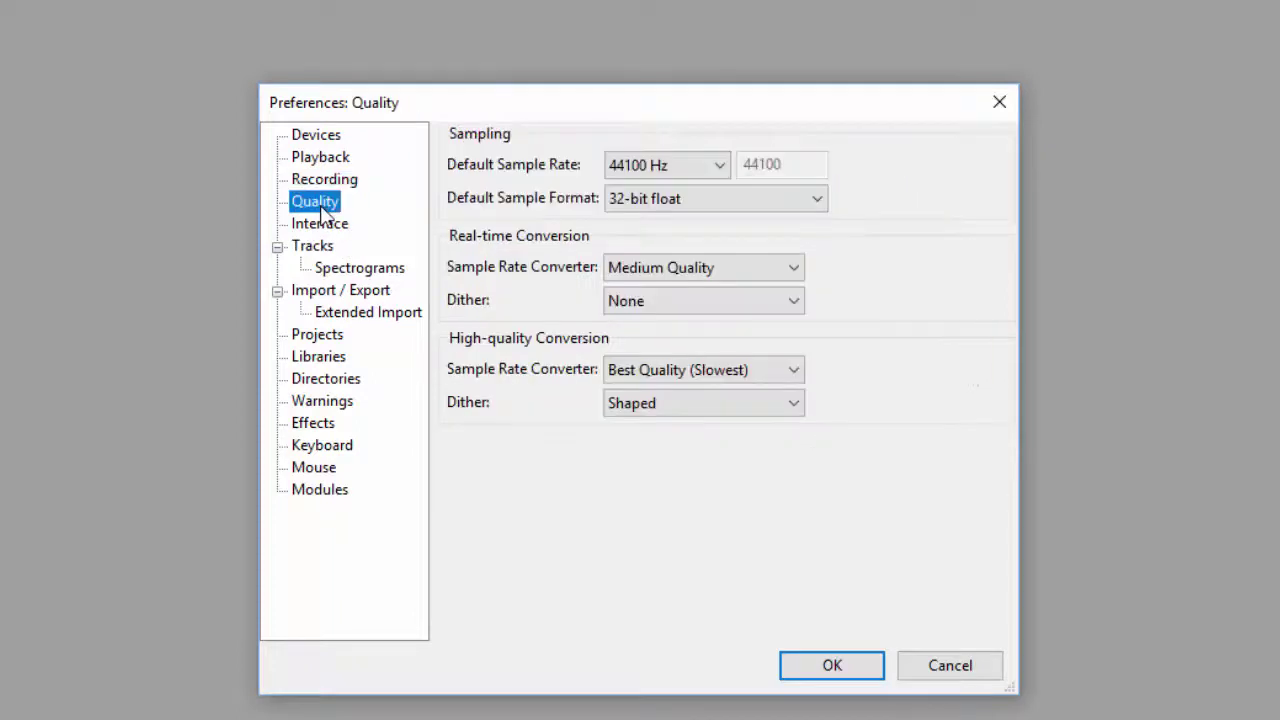
{"action": "left_click", "coordinate": [325, 229]}
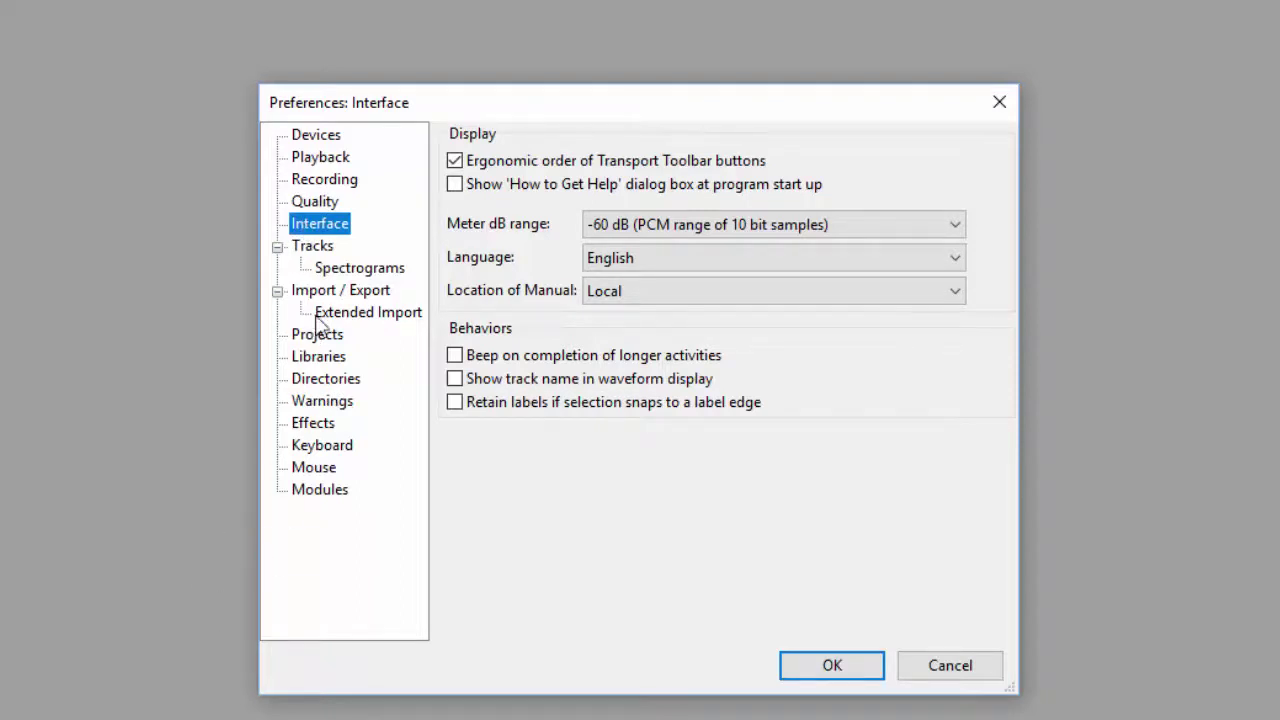
{"action": "left_click", "coordinate": [834, 667]}
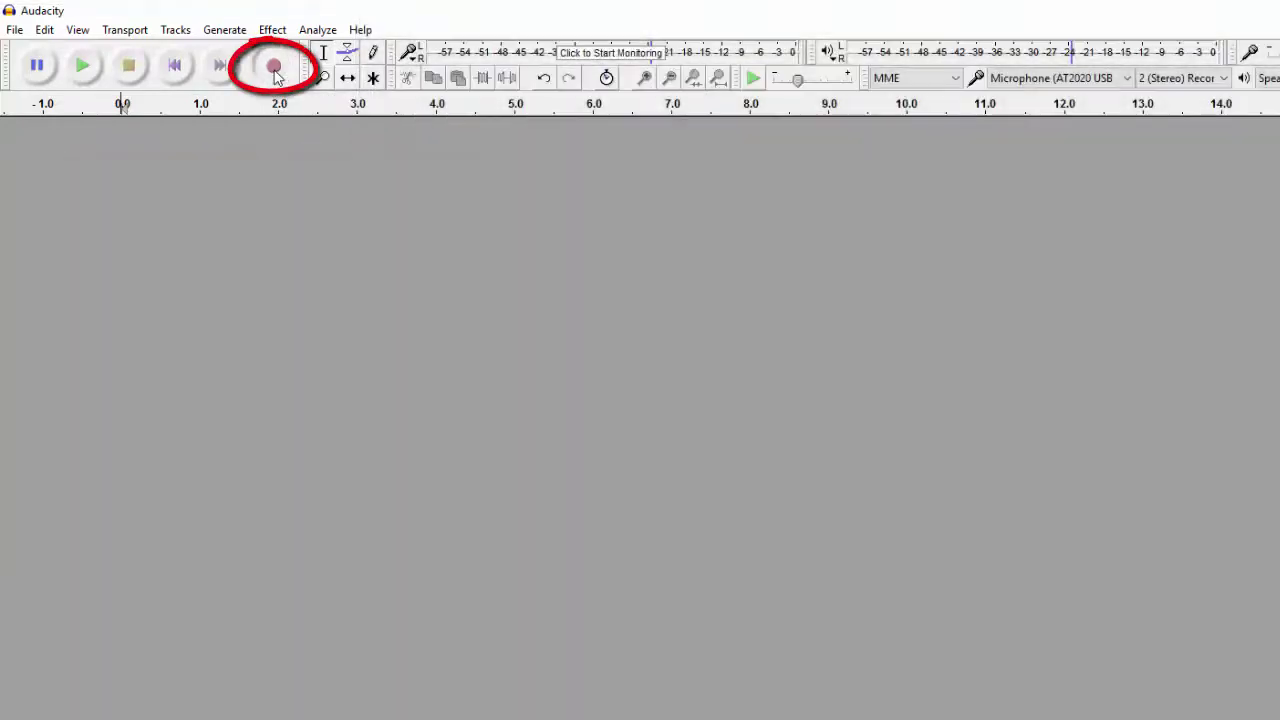
Record a stereo voice clip about 14.5 seconds long and play it back from about 1.3 seconds.
{"action": "left_click", "coordinate": [275, 75]}
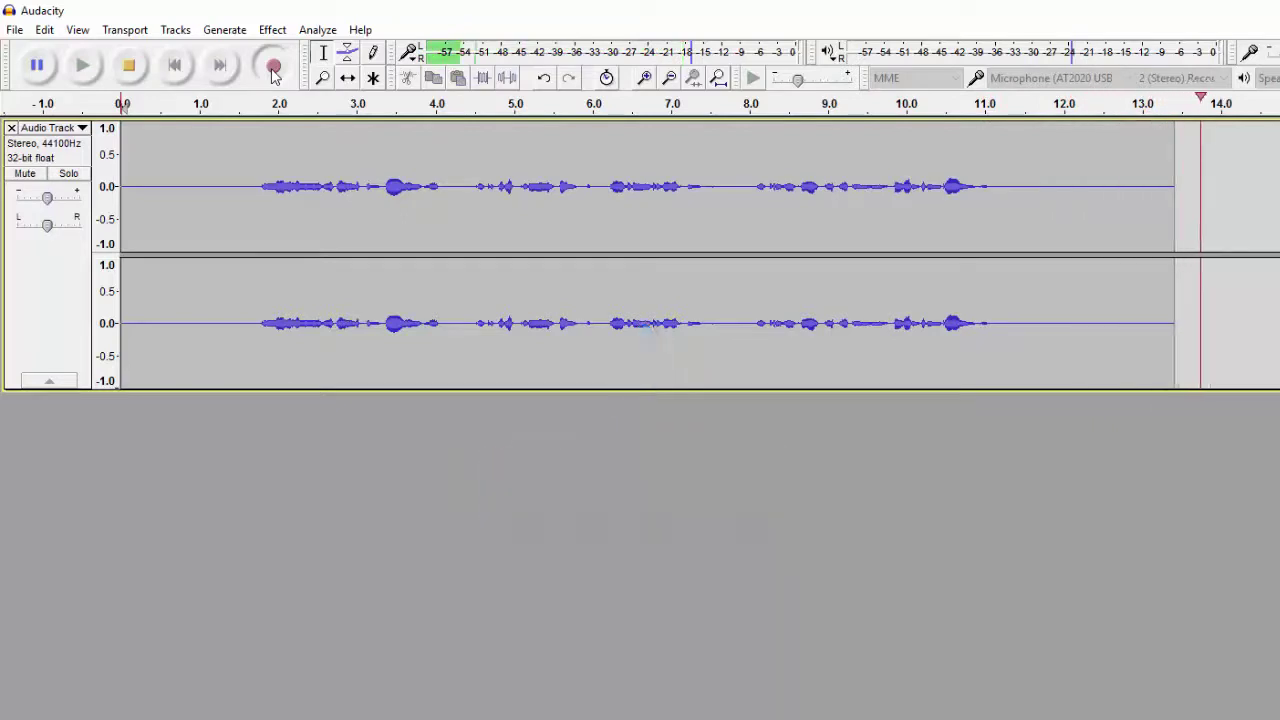
{"action": "left_click", "coordinate": [130, 66]}
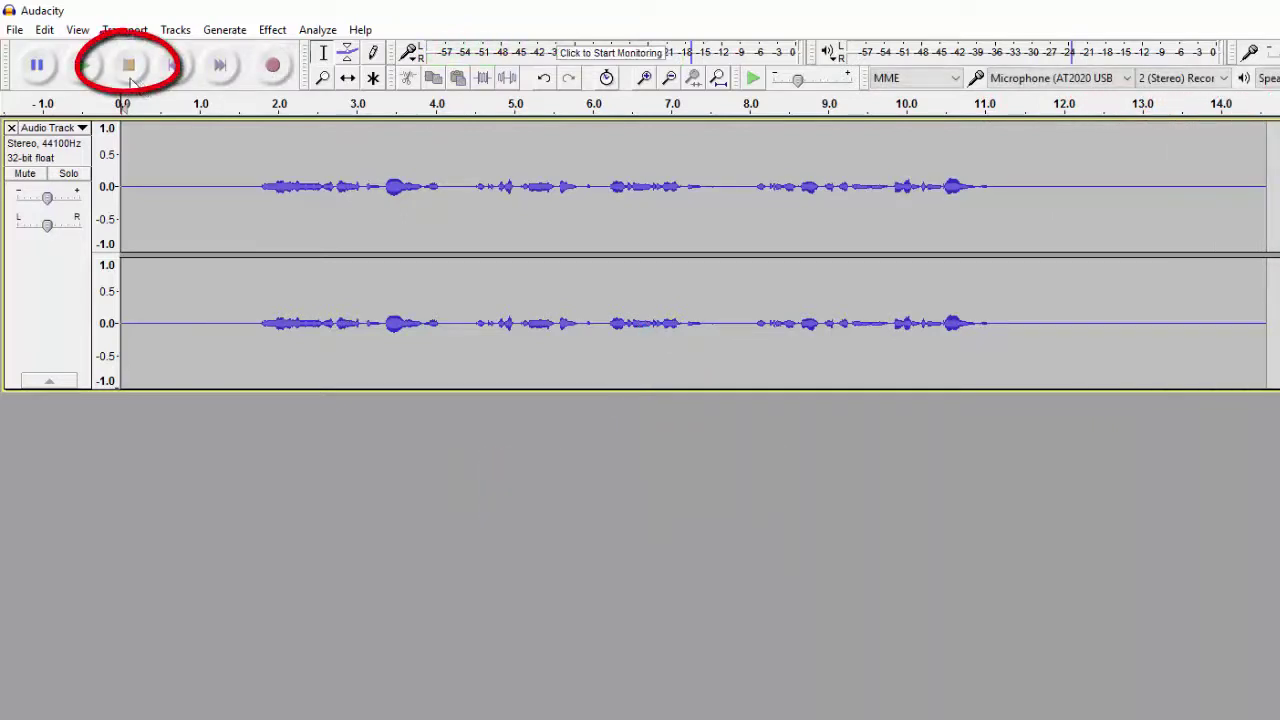
{"action": "left_click", "coordinate": [219, 175]}
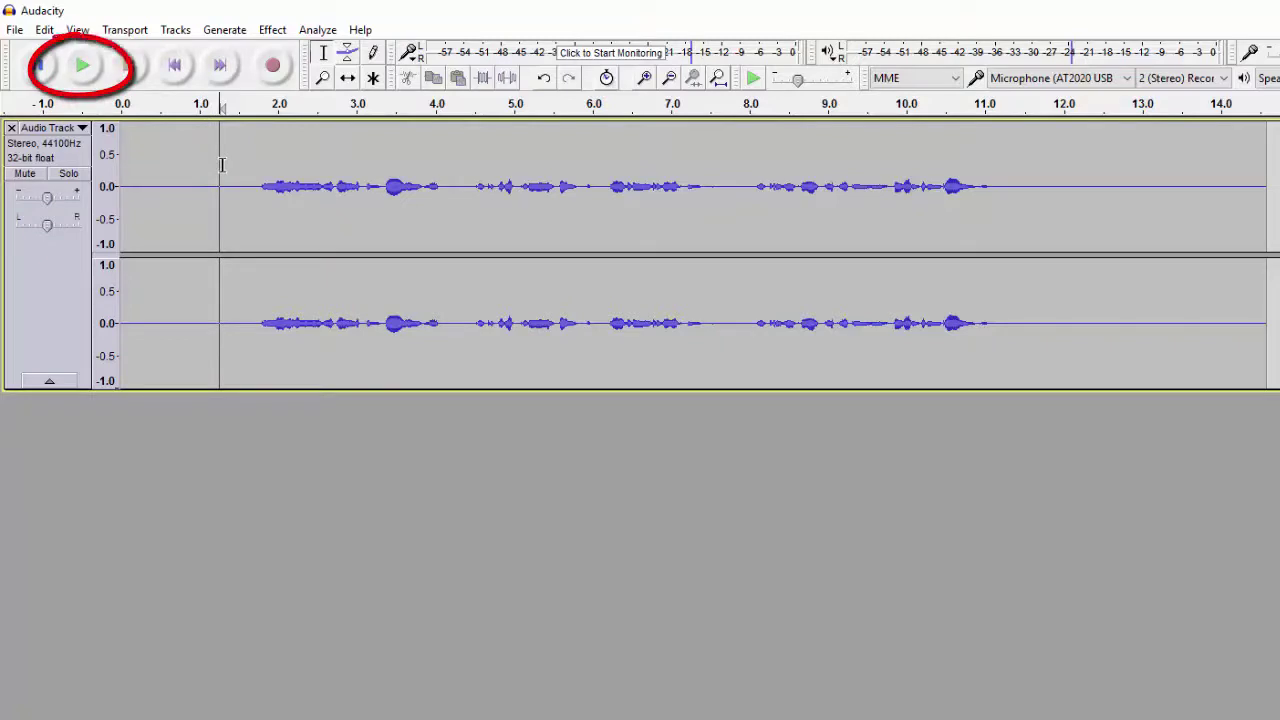
{"action": "left_click", "coordinate": [194, 193]}
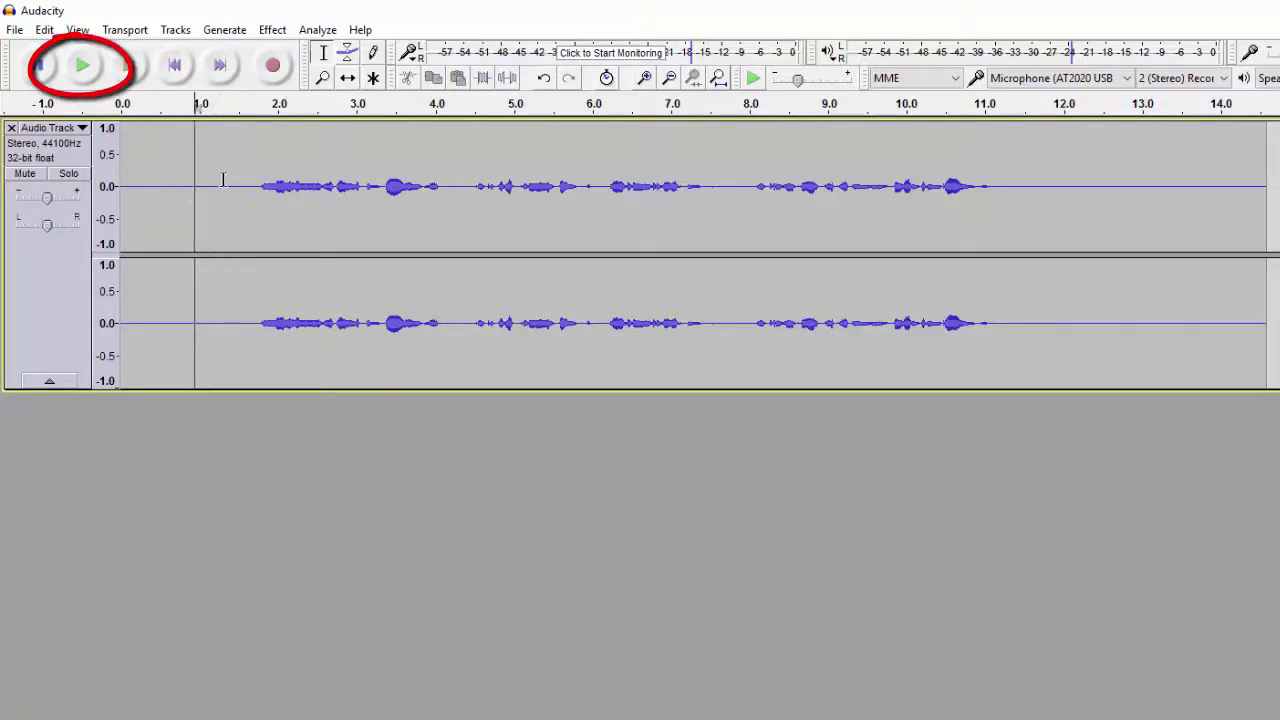
{"action": "left_click", "coordinate": [223, 180]}
{"action": "left_click", "coordinate": [83, 70]}
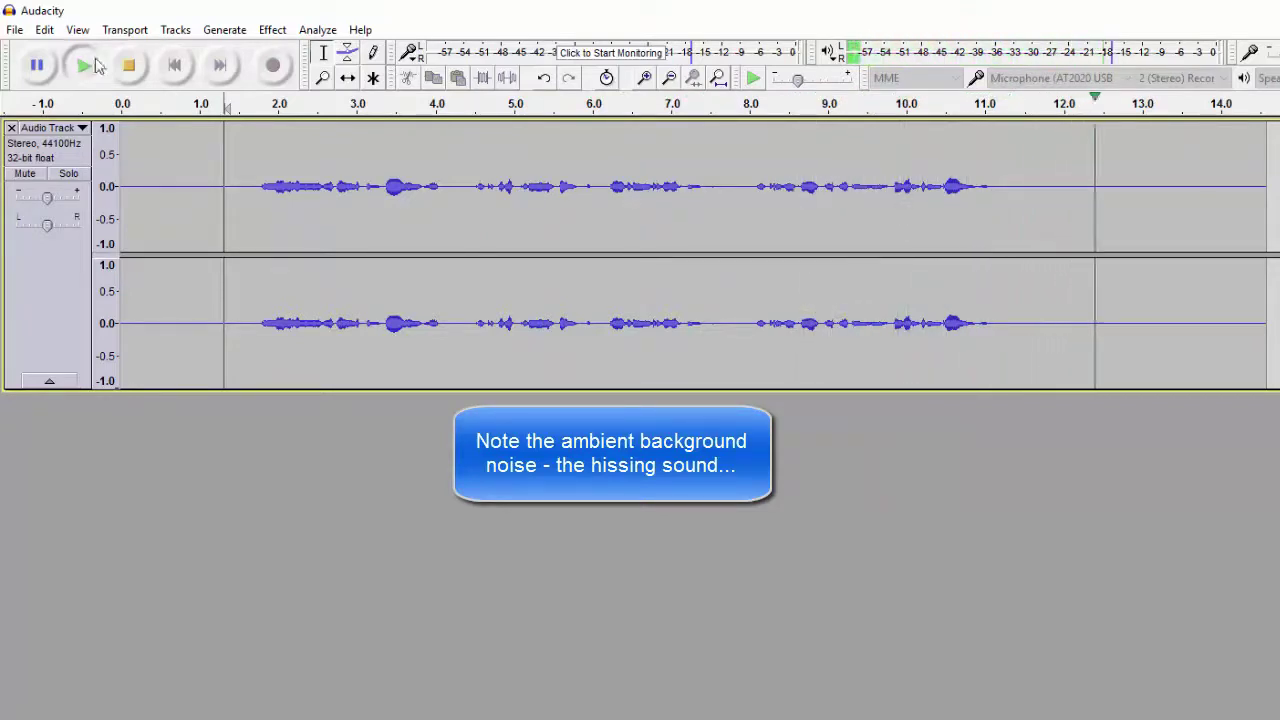
{"action": "left_click", "coordinate": [128, 65]}
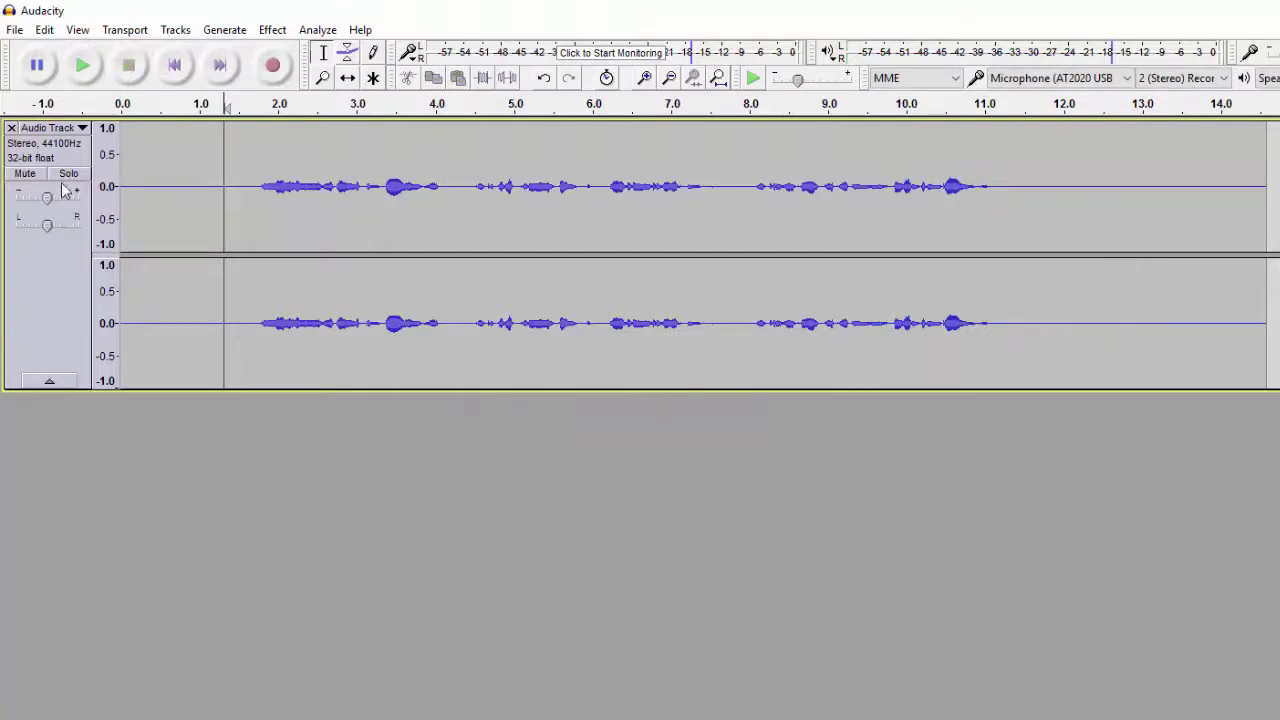
Switch the audio track's display to Waveform (dB).
{"action": "left_click", "coordinate": [44, 134]}
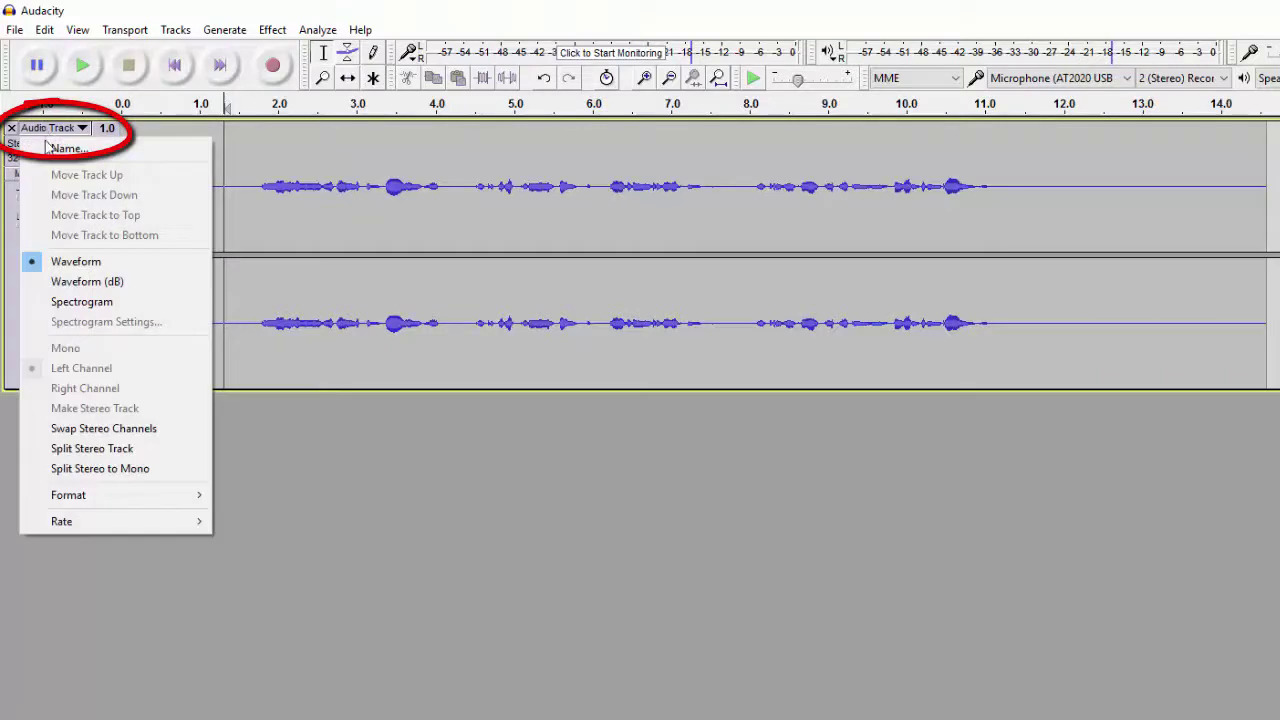
{"action": "left_click", "coordinate": [66, 284]}
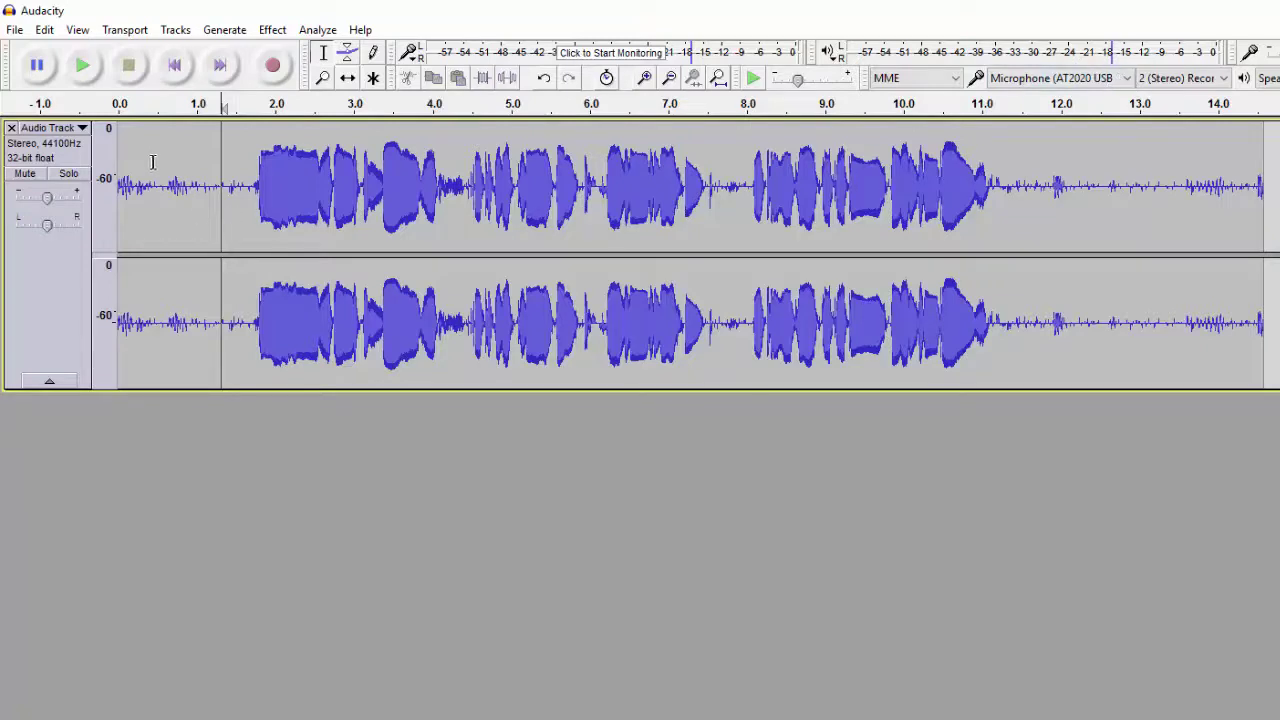
Capture a noise profile for Noise Reduction from the speech-free section between about 0.2 and 1.5 seconds, listening to it first.
{"action": "left_click_drag", "start_coordinate": [153, 162], "coordinate": [240, 166]}
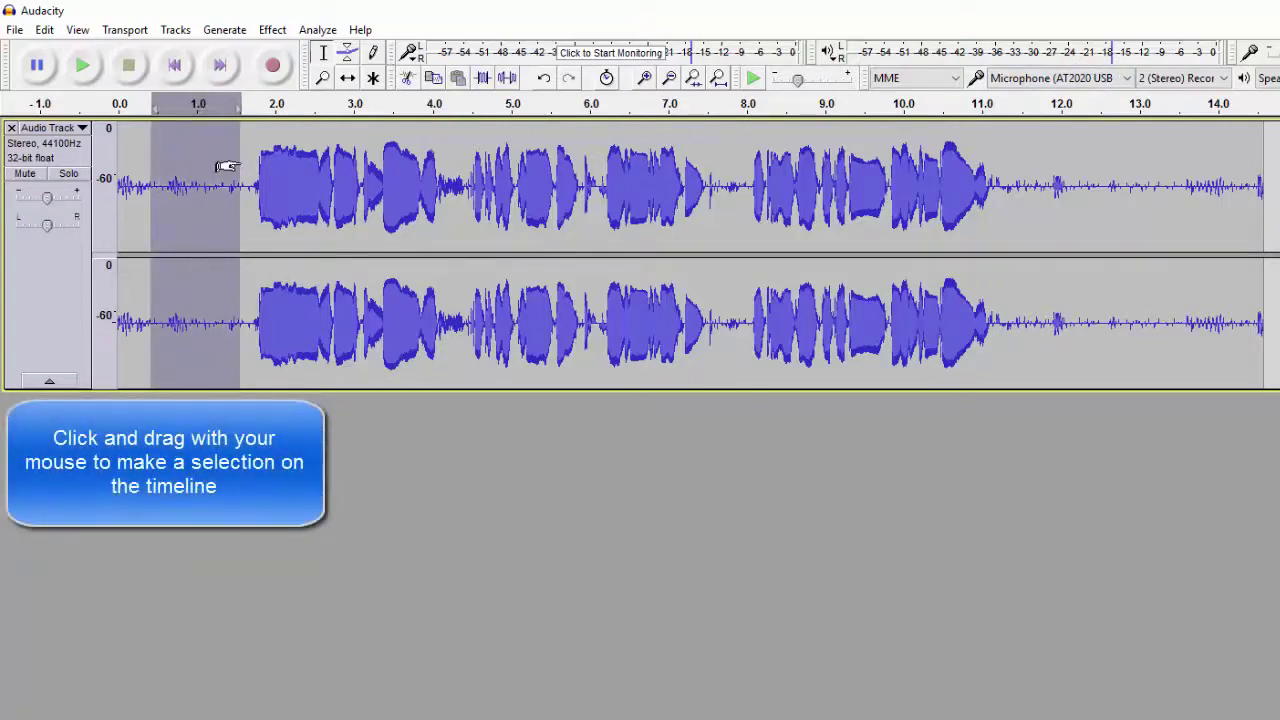
{"action": "left_click", "coordinate": [84, 68]}
{"action": "left_click_drag", "start_coordinate": [240, 190], "coordinate": [136, 190]}
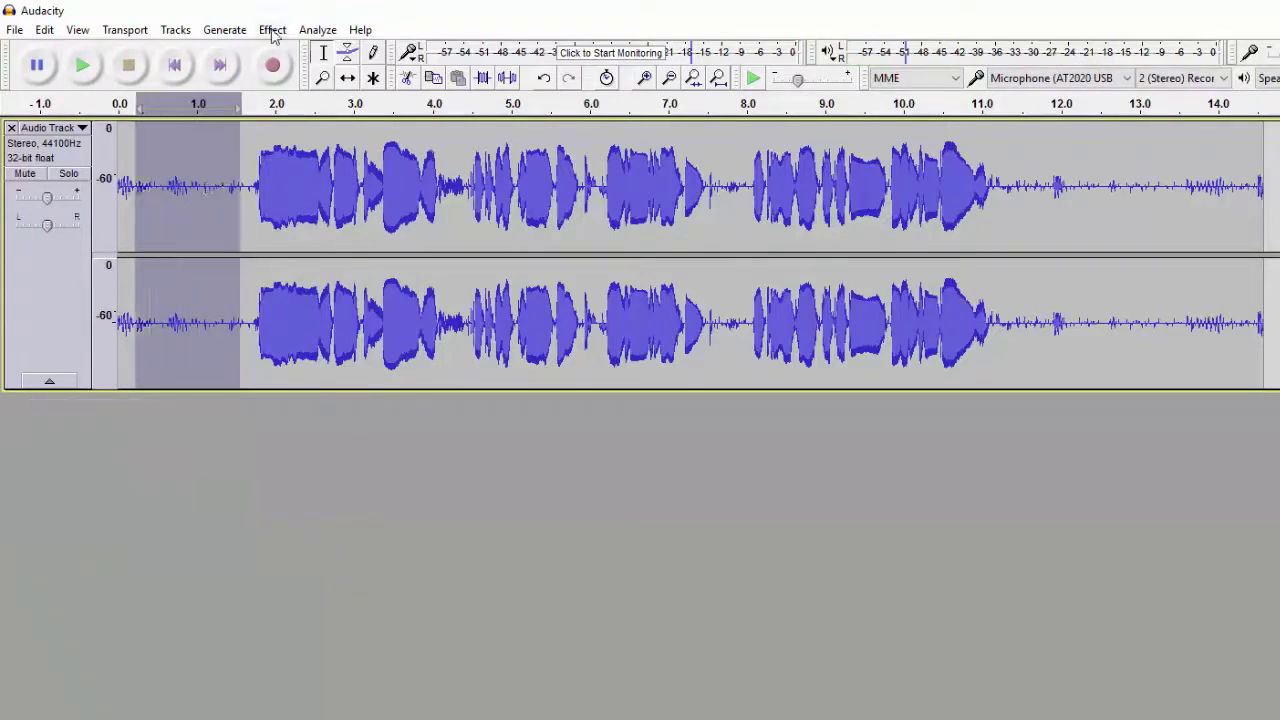
{"action": "left_click", "coordinate": [272, 30]}
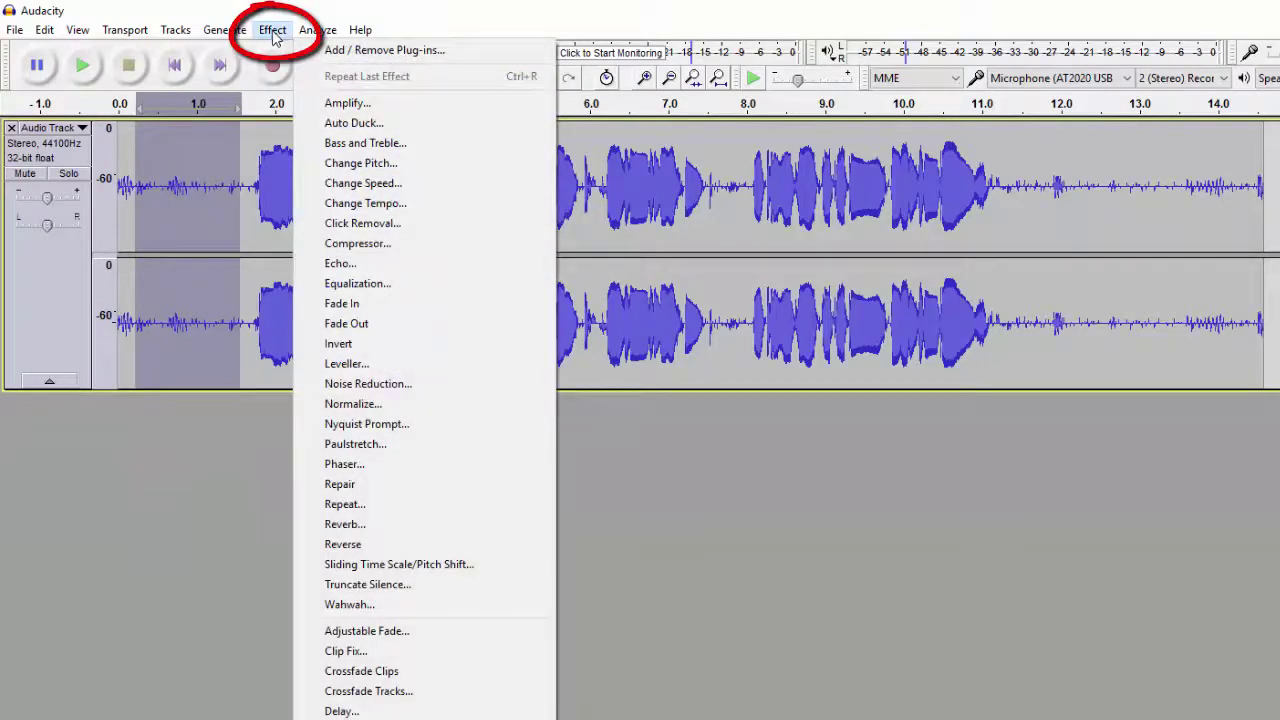
{"action": "left_click", "coordinate": [377, 388]}
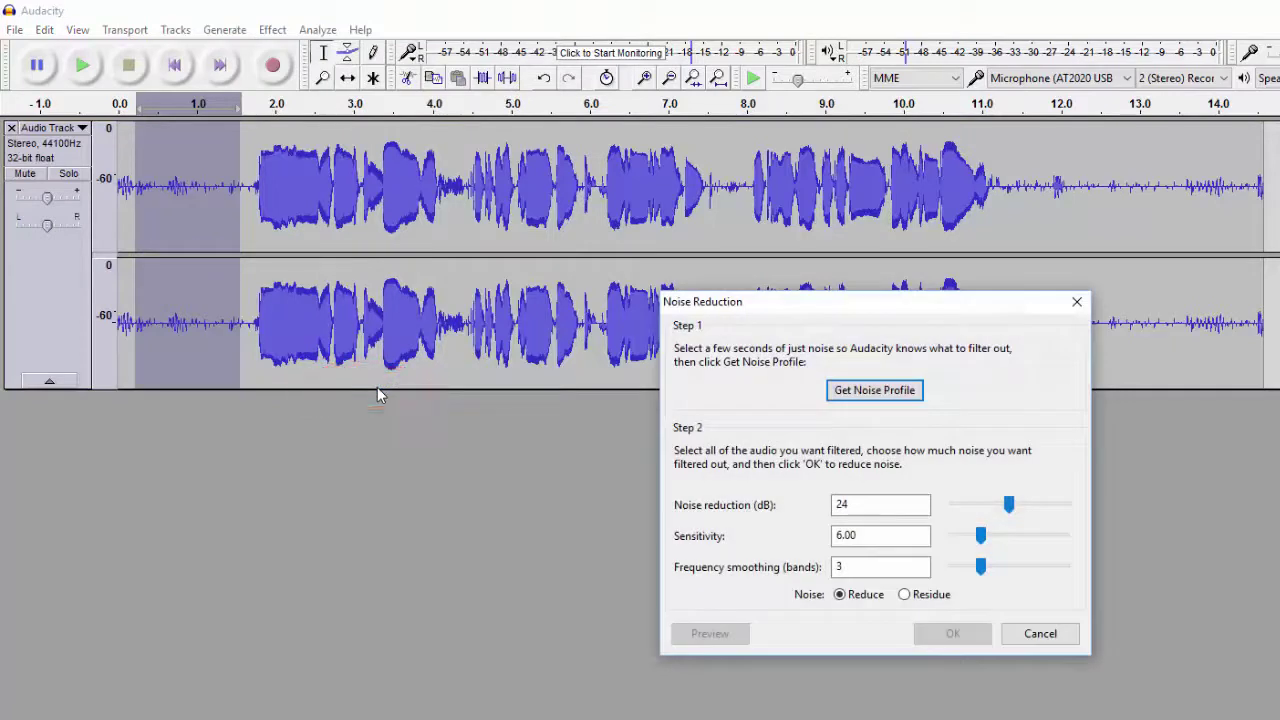
{"action": "left_click", "coordinate": [861, 392]}
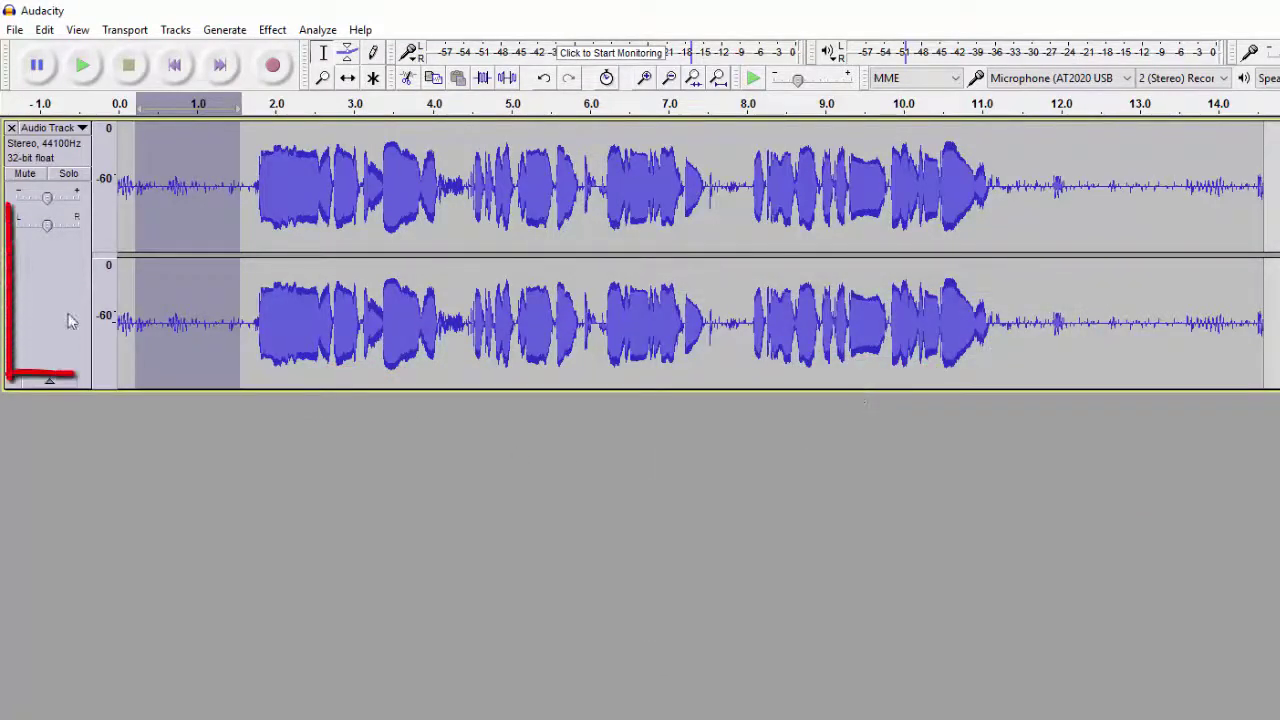
Apply Noise Reduction to the entire audio track using the captured noise profile.
{"action": "left_click", "coordinate": [66, 278]}
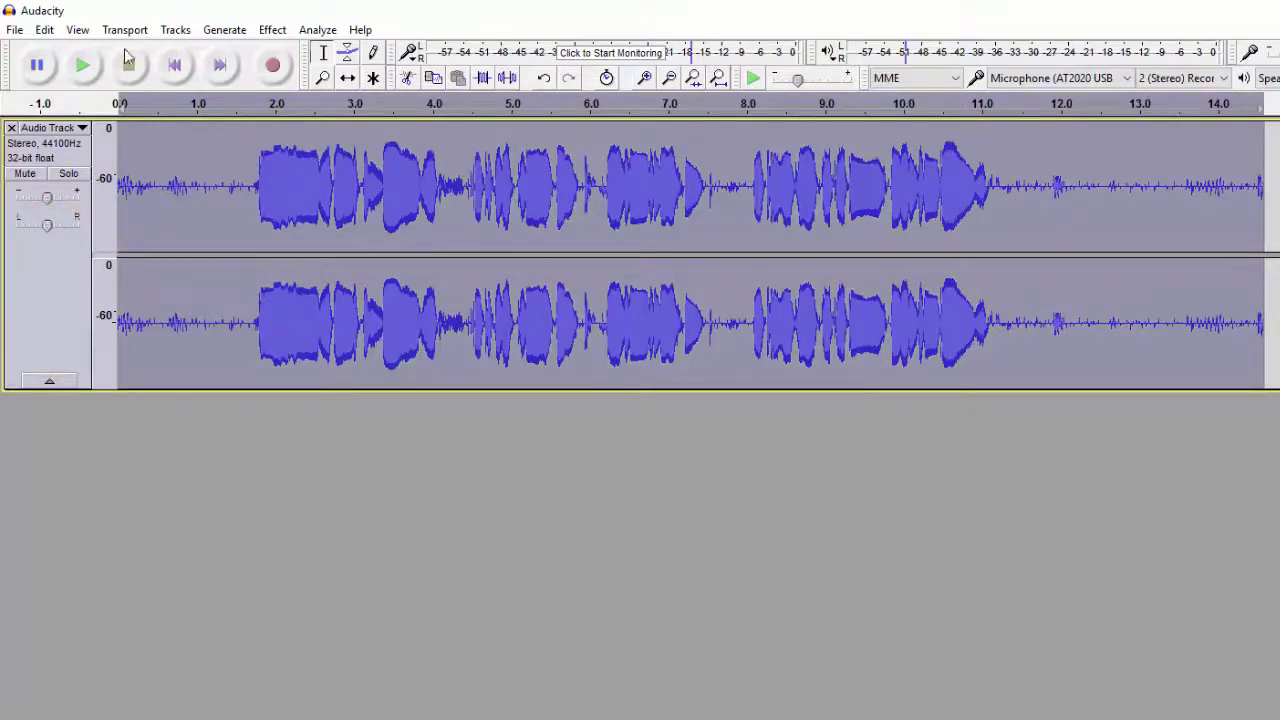
{"action": "left_click", "coordinate": [270, 30]}
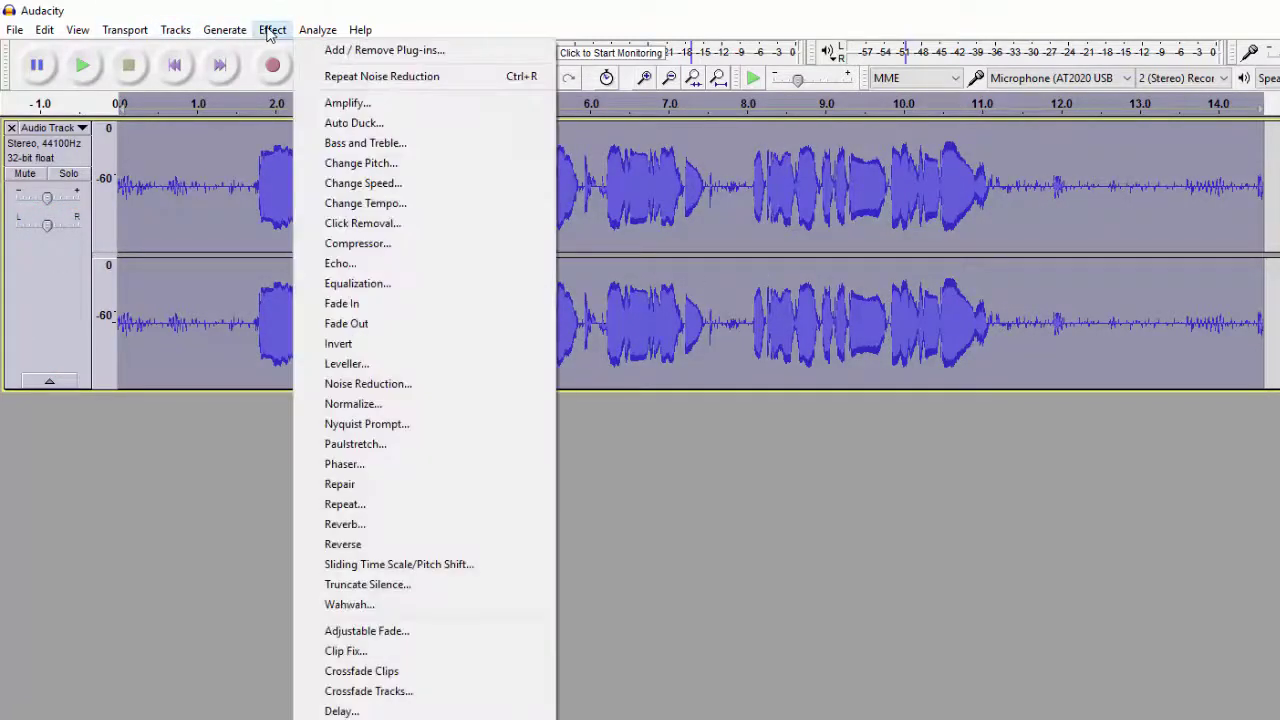
{"action": "left_click", "coordinate": [383, 385]}
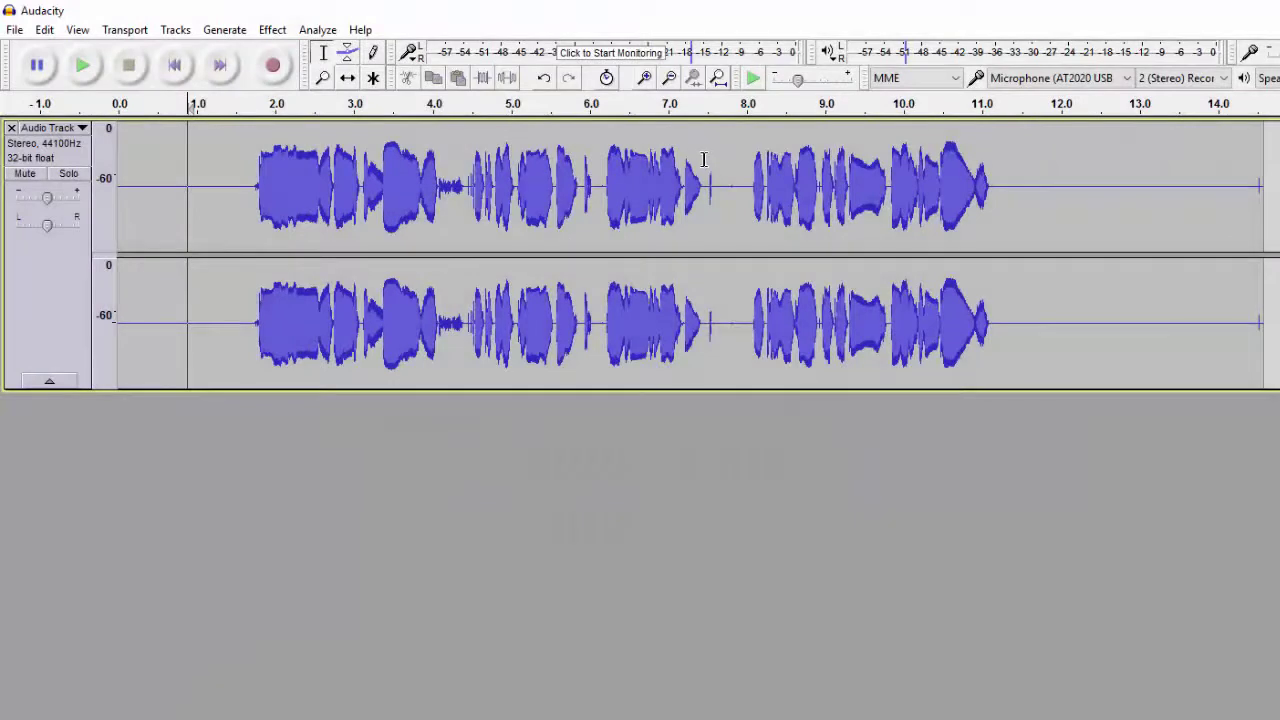
Listen to the short stray noise between about 7.45 and 7.65 seconds and delete that section.
{"action": "left_click", "coordinate": [705, 160]}
{"action": "left_click_drag", "start_coordinate": [714, 158], "coordinate": [728, 158]}
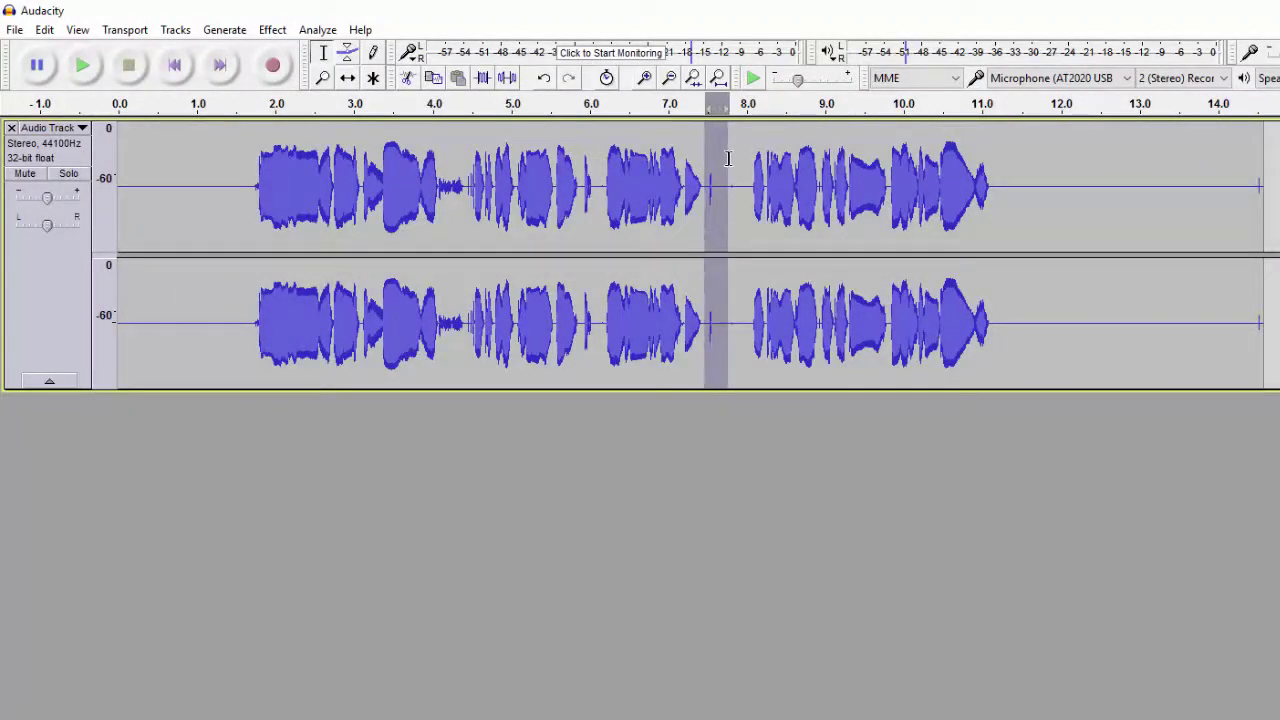
{"action": "left_click", "coordinate": [83, 66]}
{"action": "left_click_drag", "start_coordinate": [713, 148], "coordinate": [703, 151]}
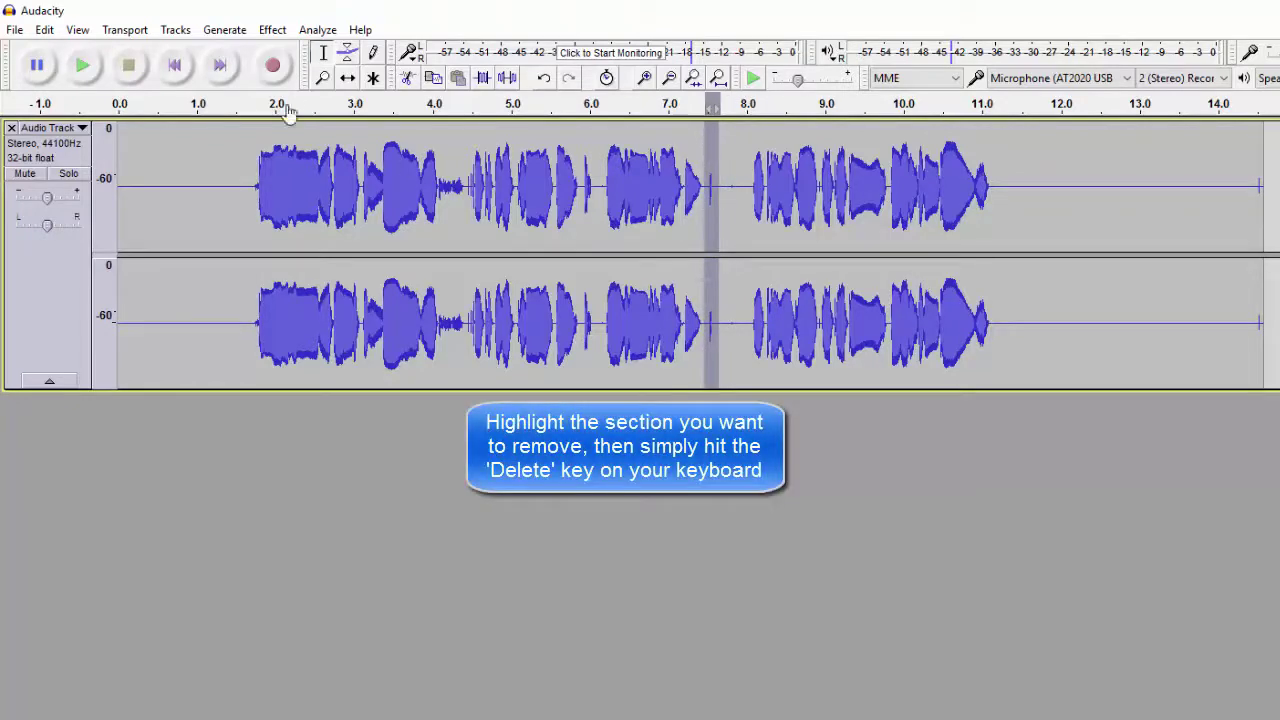
{"action": "left_click", "coordinate": [83, 65]}
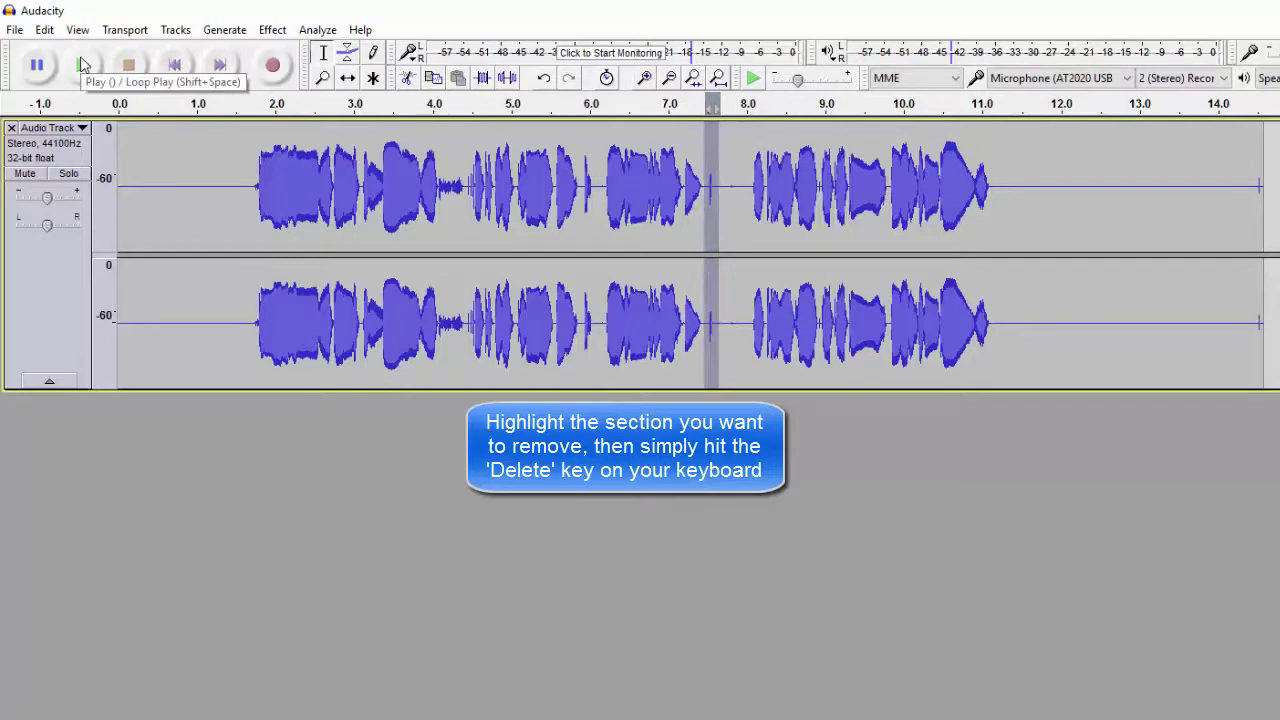
{"action": "key", "text": "Delete"}
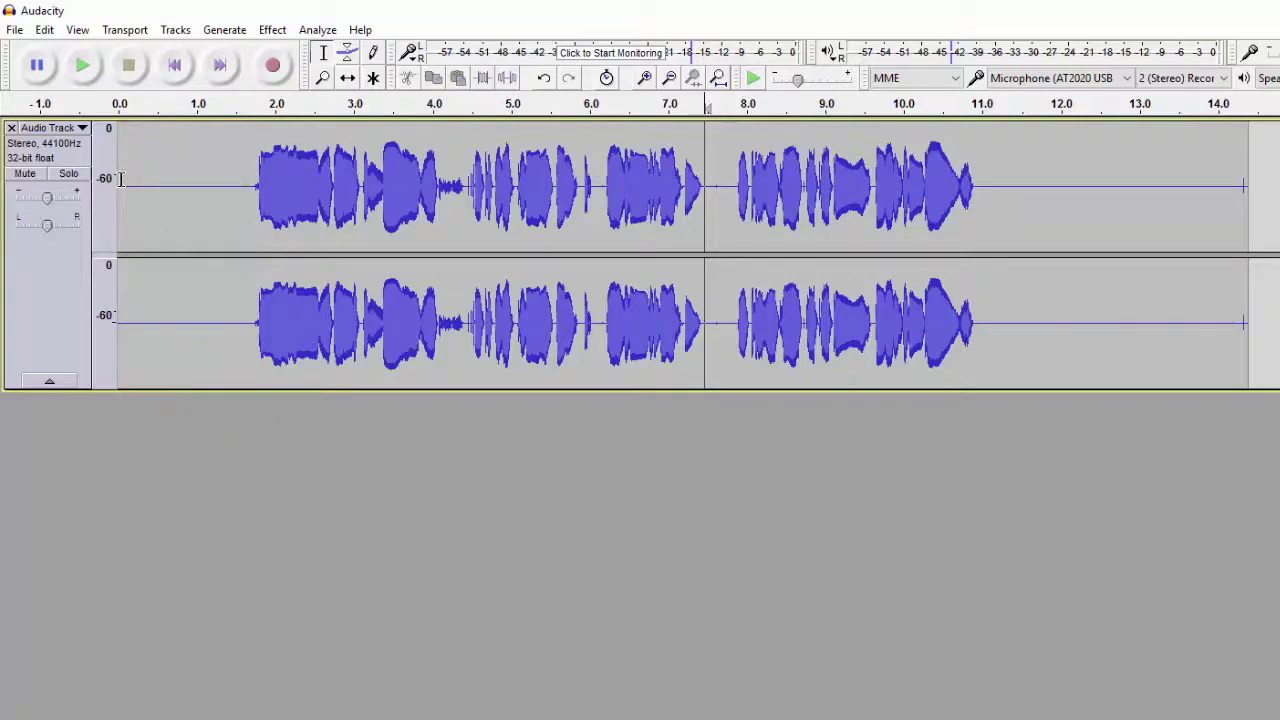
Delete about 1.4 seconds of silence at the track's start and the trailing silence from about 10.2 seconds onward.
{"action": "left_click_drag", "start_coordinate": [228, 183], "coordinate": [118, 184]}
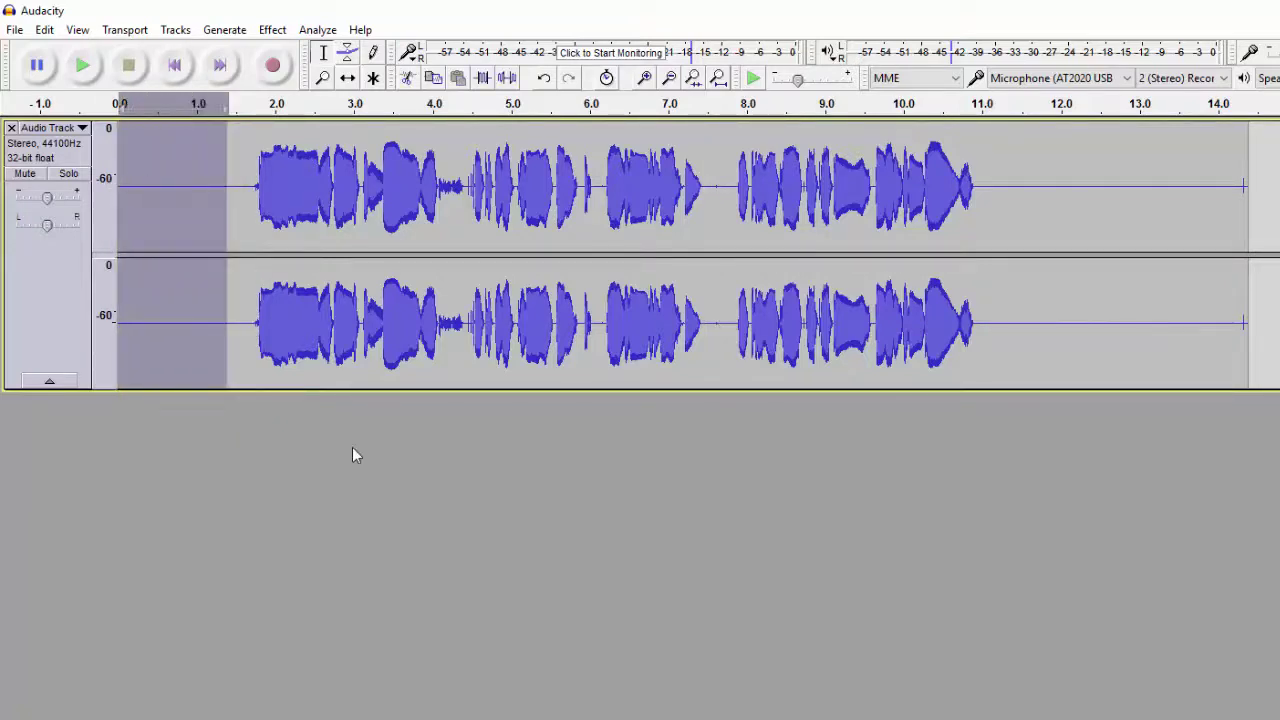
{"action": "key", "text": "Delete"}
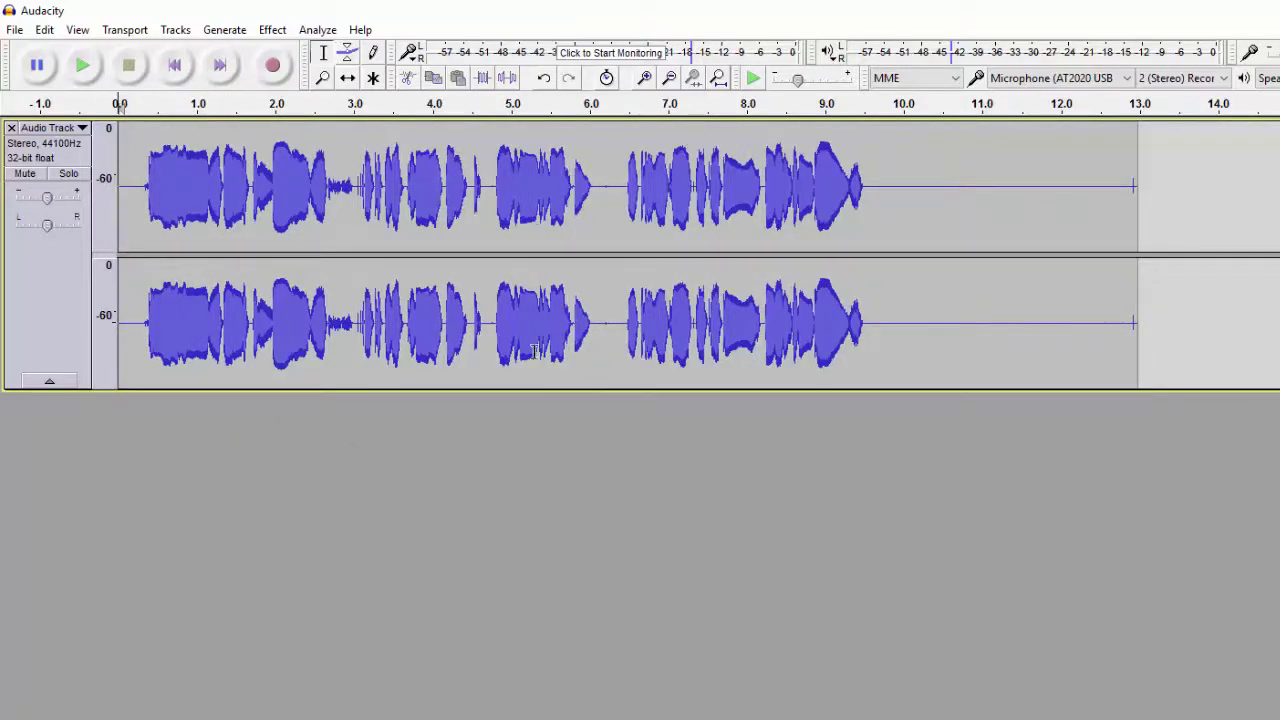
{"action": "left_click_drag", "start_coordinate": [917, 181], "coordinate": [1147, 235]}
{"action": "key", "text": "Delete"}
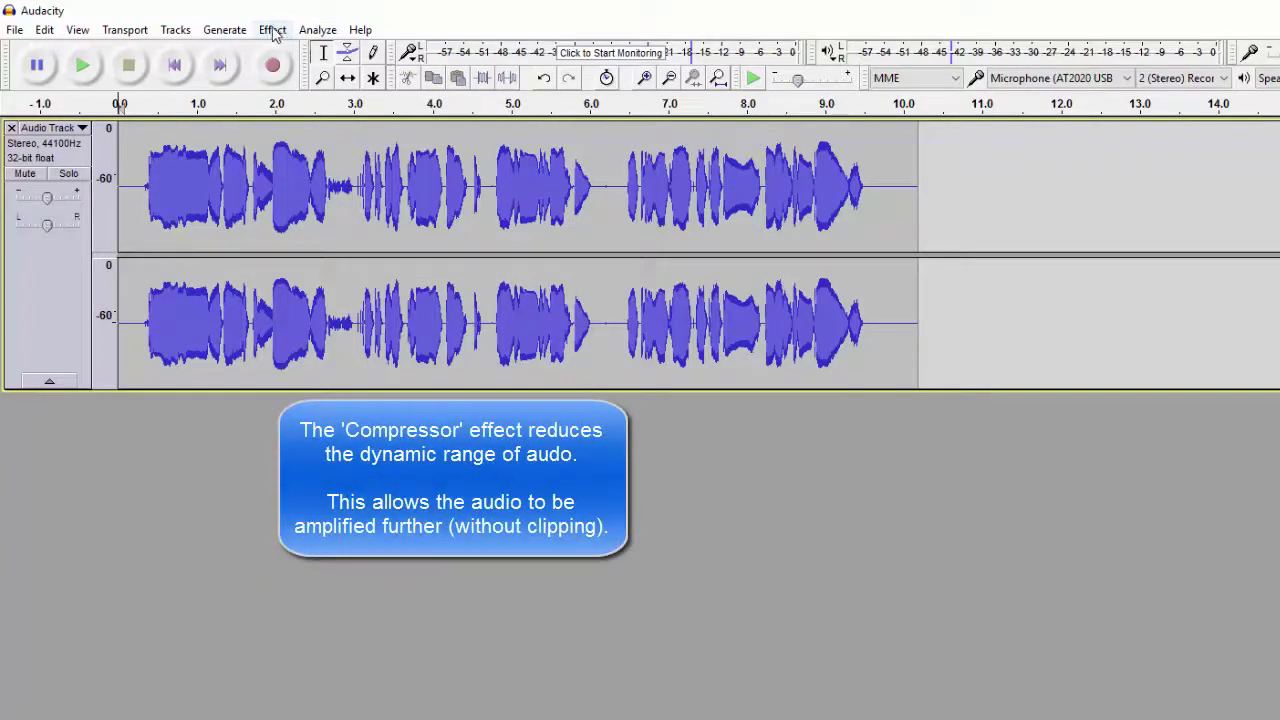
Apply the Compressor to the entire track with a -16 dB threshold, -40 dB noise floor, 2:1 ratio and make-up gain for 0 dB.
{"action": "left_click", "coordinate": [60, 287]}
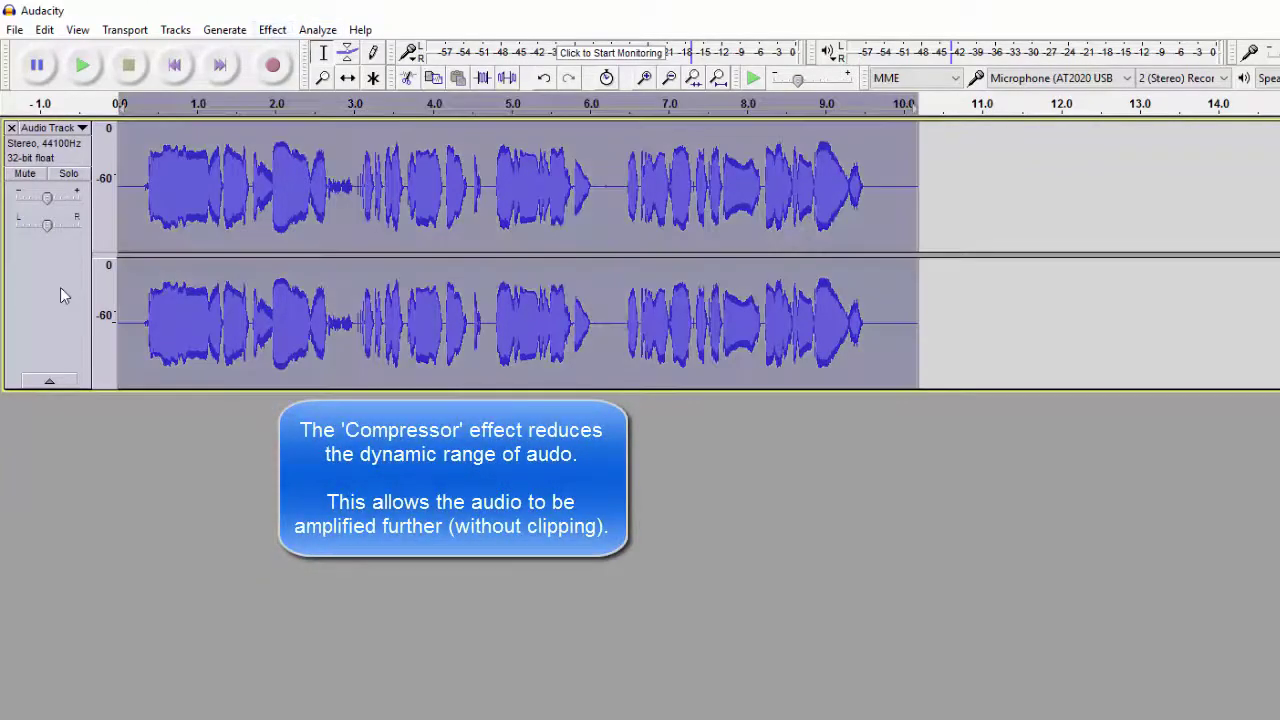
{"action": "left_click", "coordinate": [272, 31]}
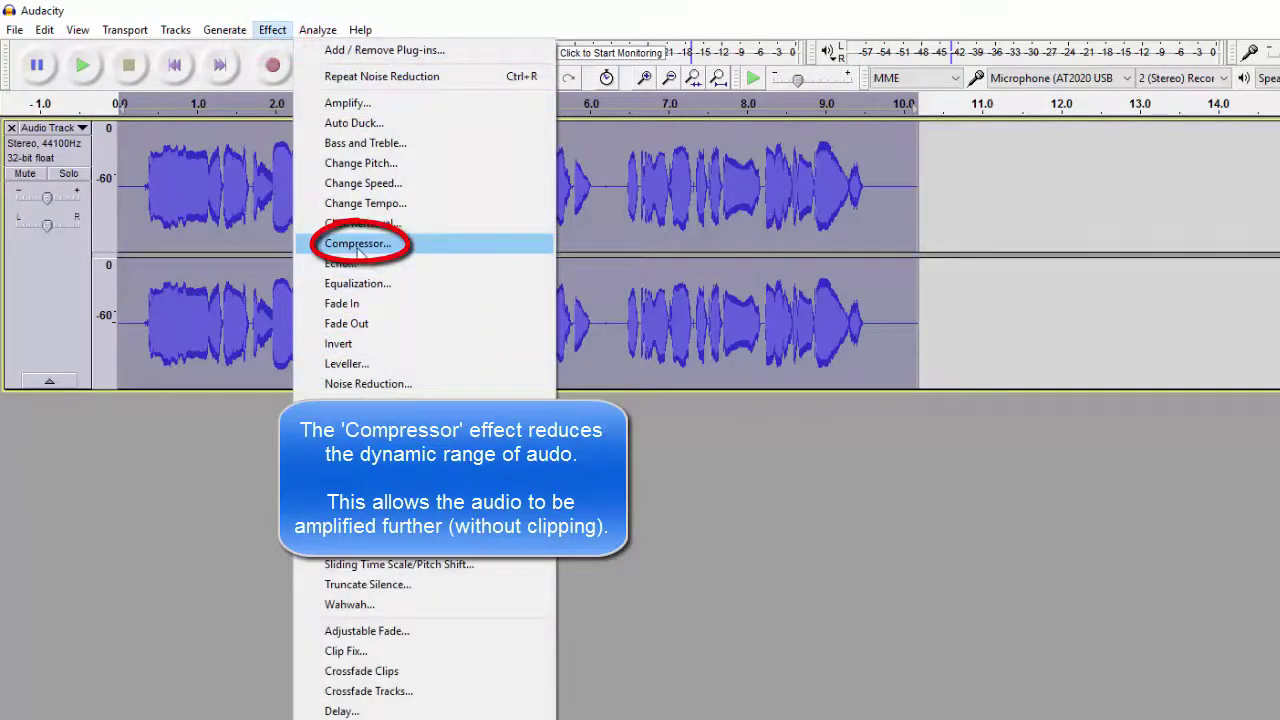
{"action": "left_click", "coordinate": [357, 245]}
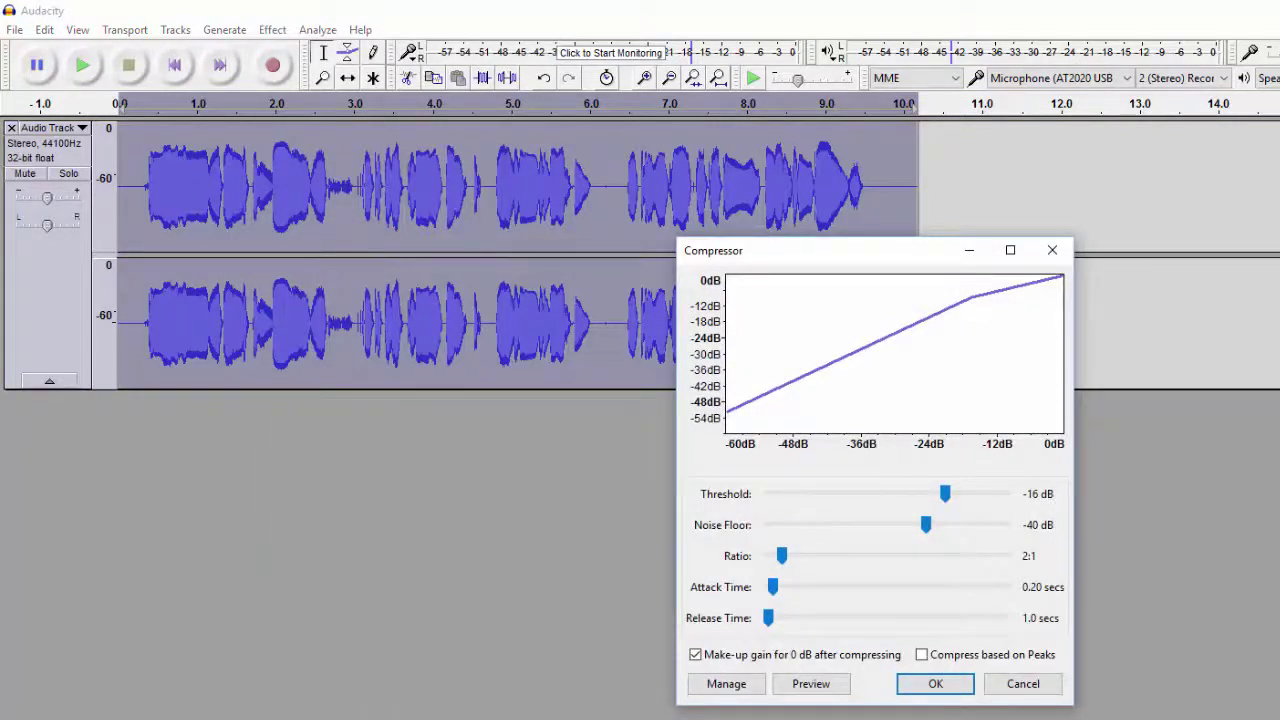
{"action": "left_click", "coordinate": [935, 686]}
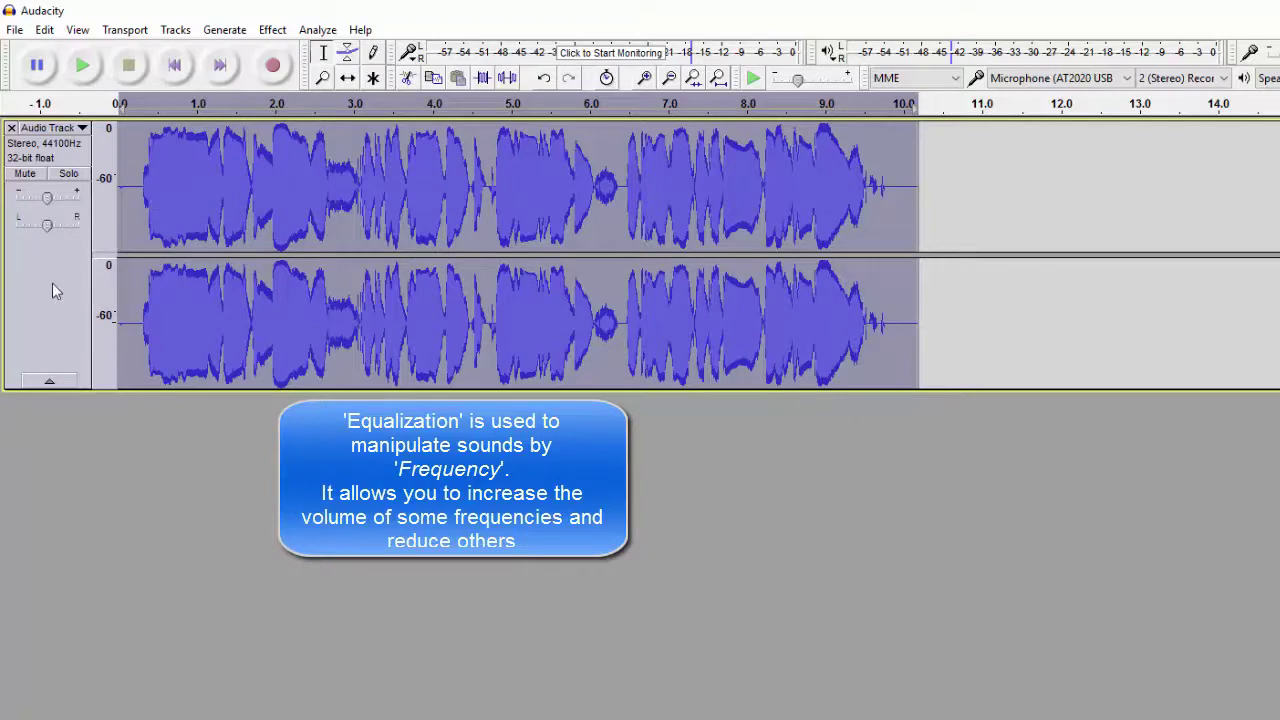
Apply Equalization to the whole track using the Bass Boost curve.
{"action": "left_click", "coordinate": [273, 30]}
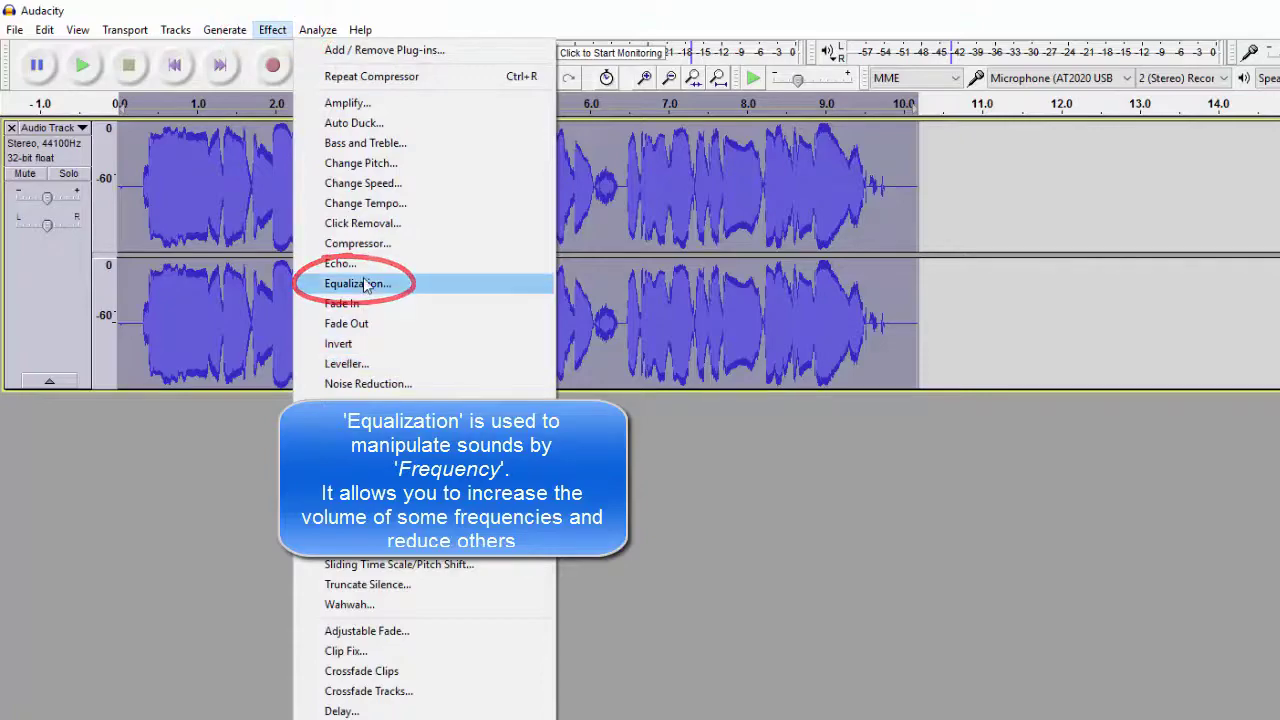
{"action": "left_click", "coordinate": [345, 284]}
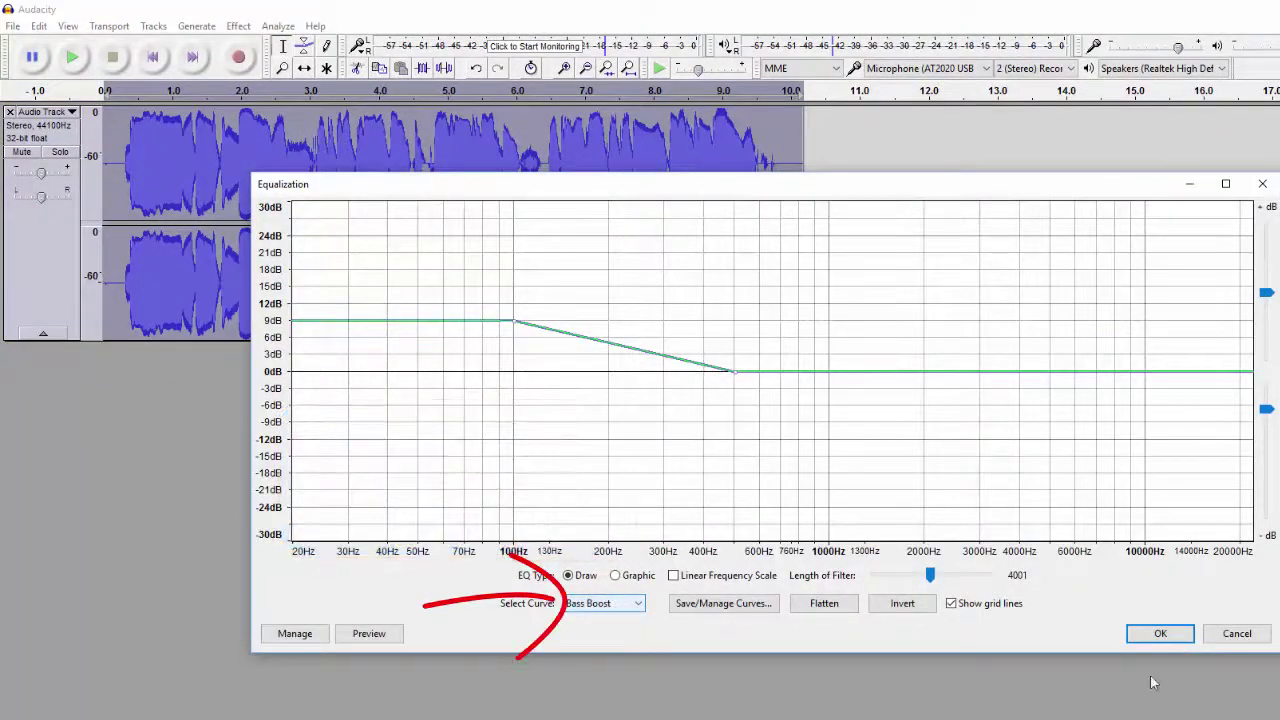
{"action": "left_click", "coordinate": [1165, 634]}
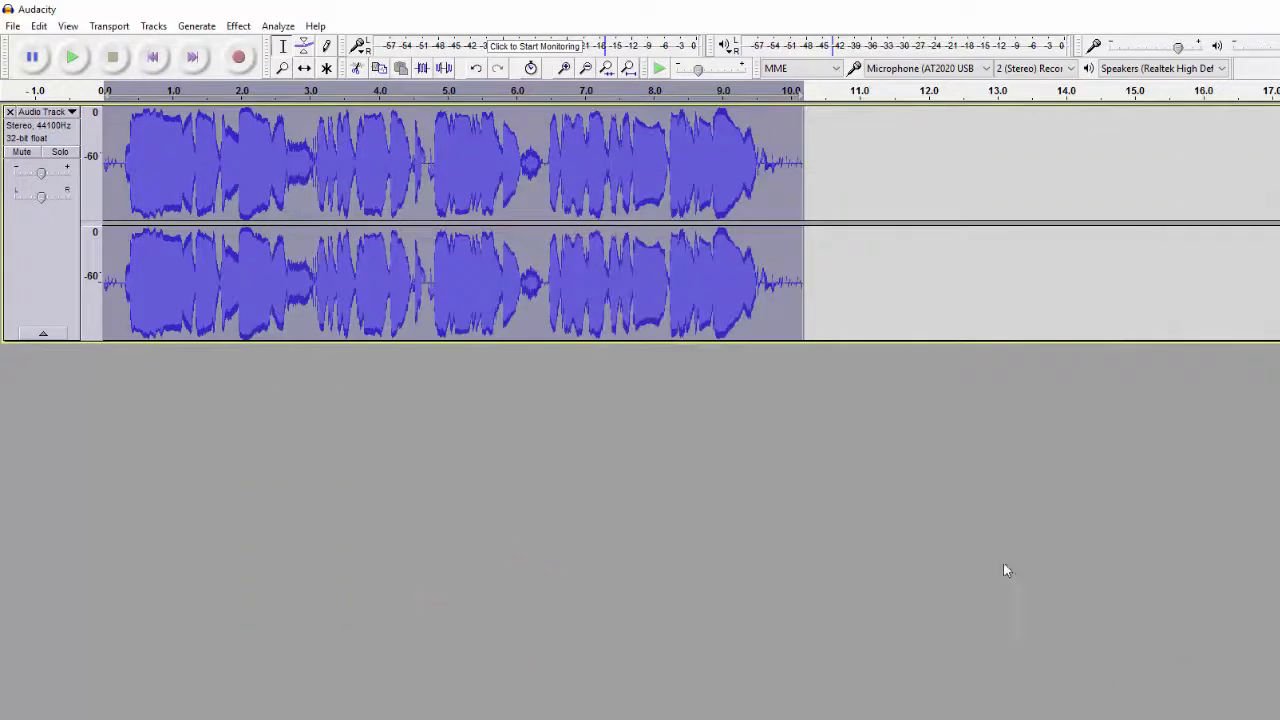
Apply Equalization to the whole track again, this time using the Treble Boost curve.
{"action": "left_click", "coordinate": [238, 26]}
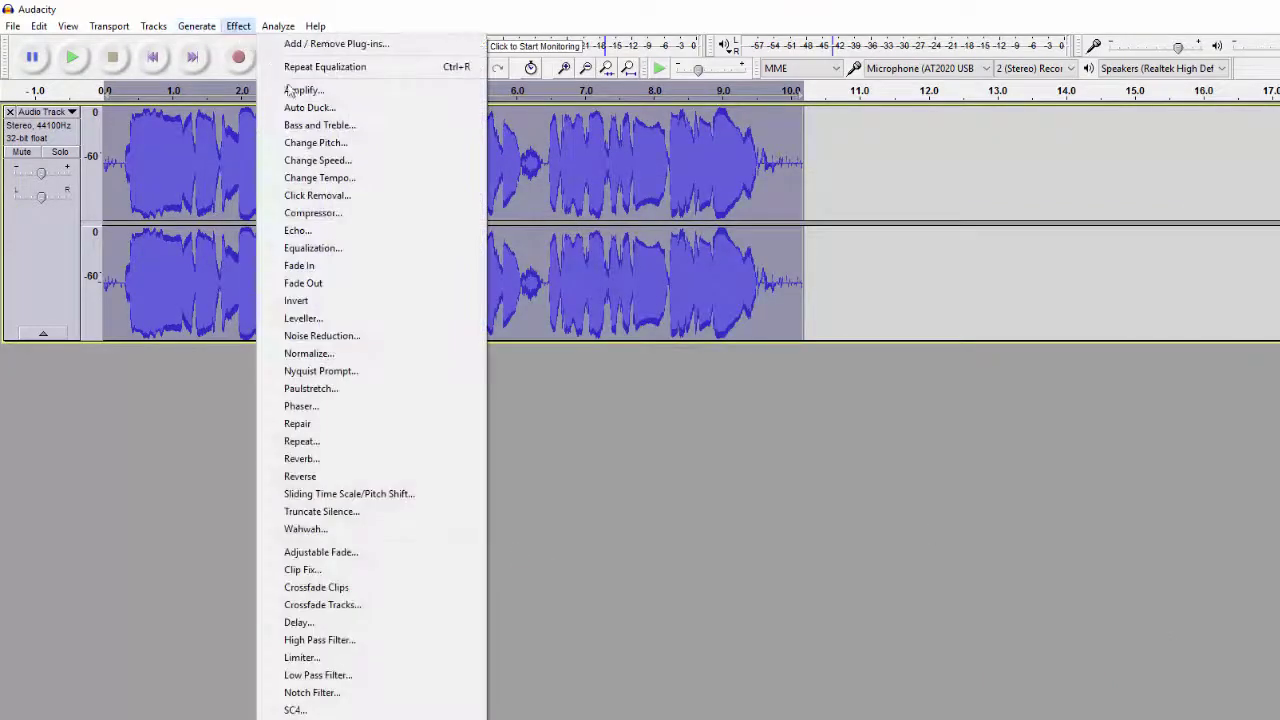
{"action": "left_click", "coordinate": [343, 252]}
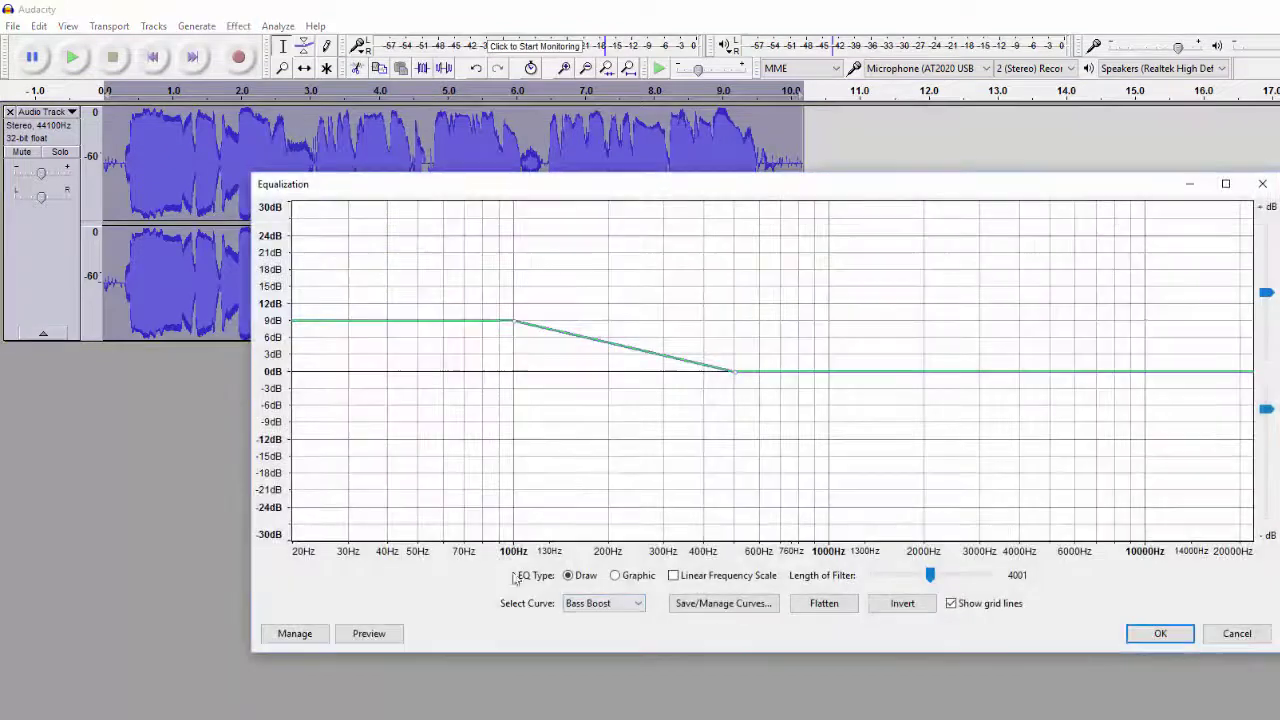
{"action": "left_click", "coordinate": [636, 605]}
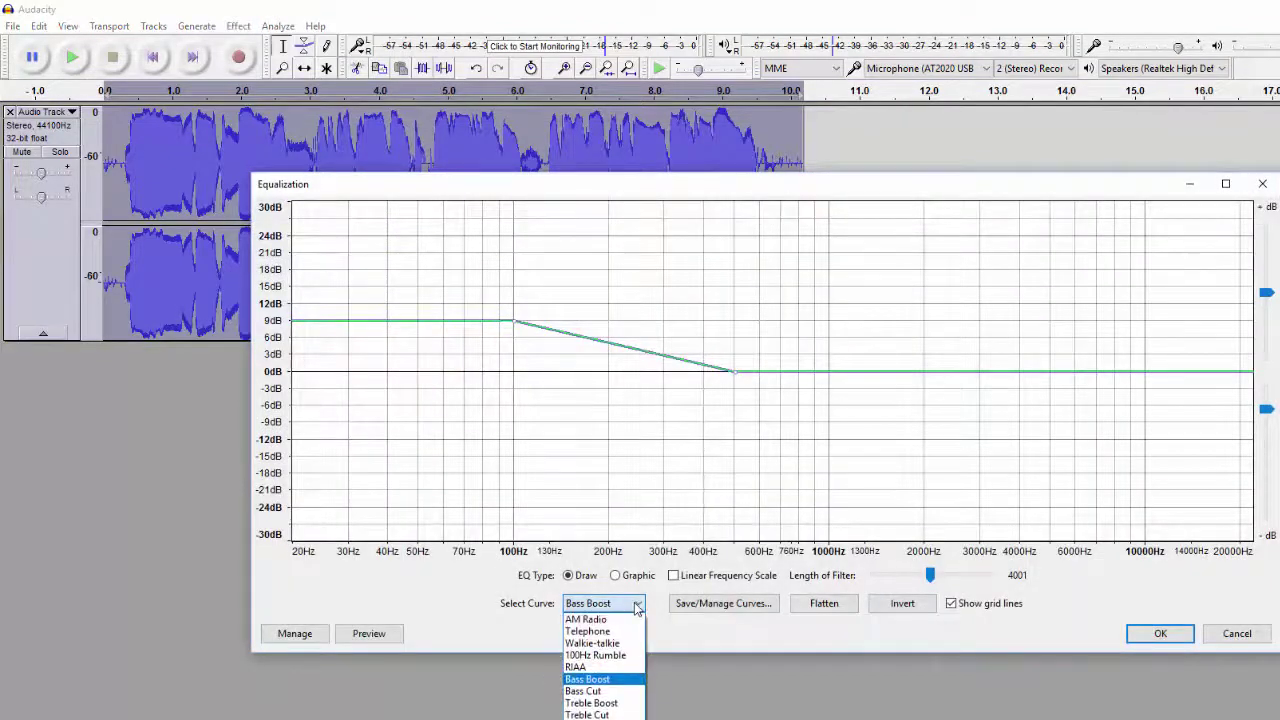
{"action": "left_click", "coordinate": [603, 704]}
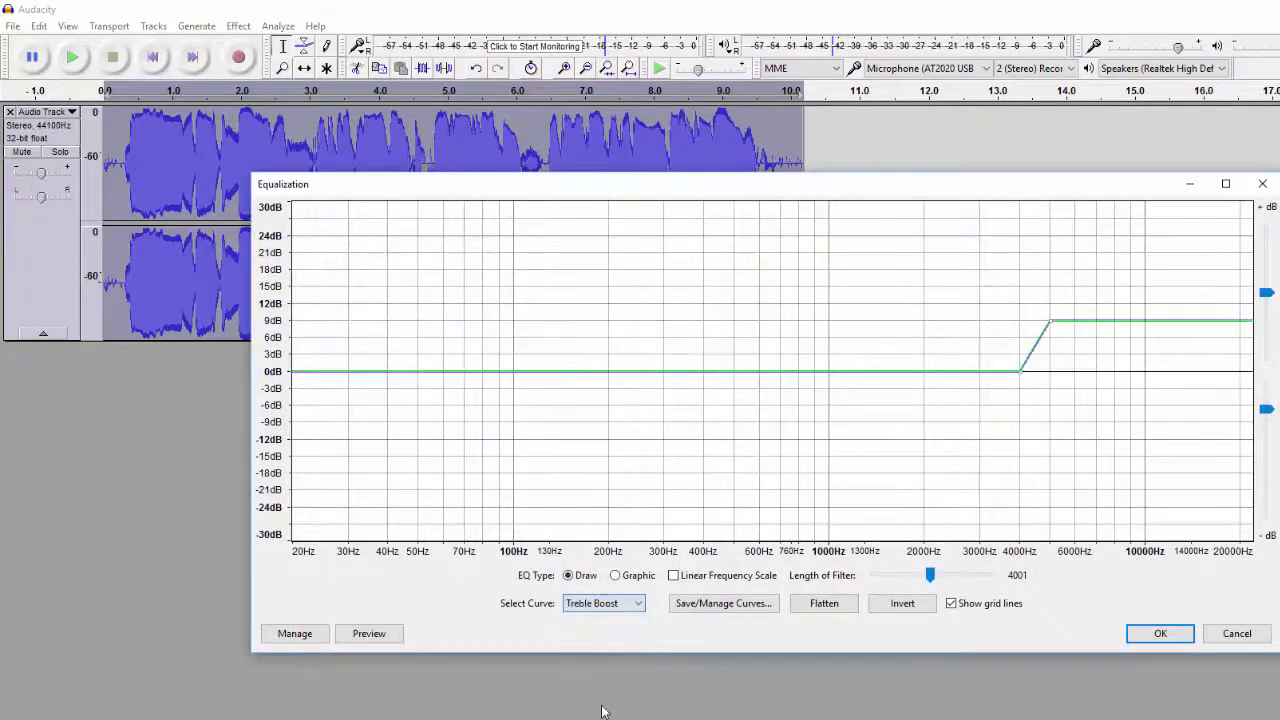
{"action": "left_click", "coordinate": [1146, 638]}
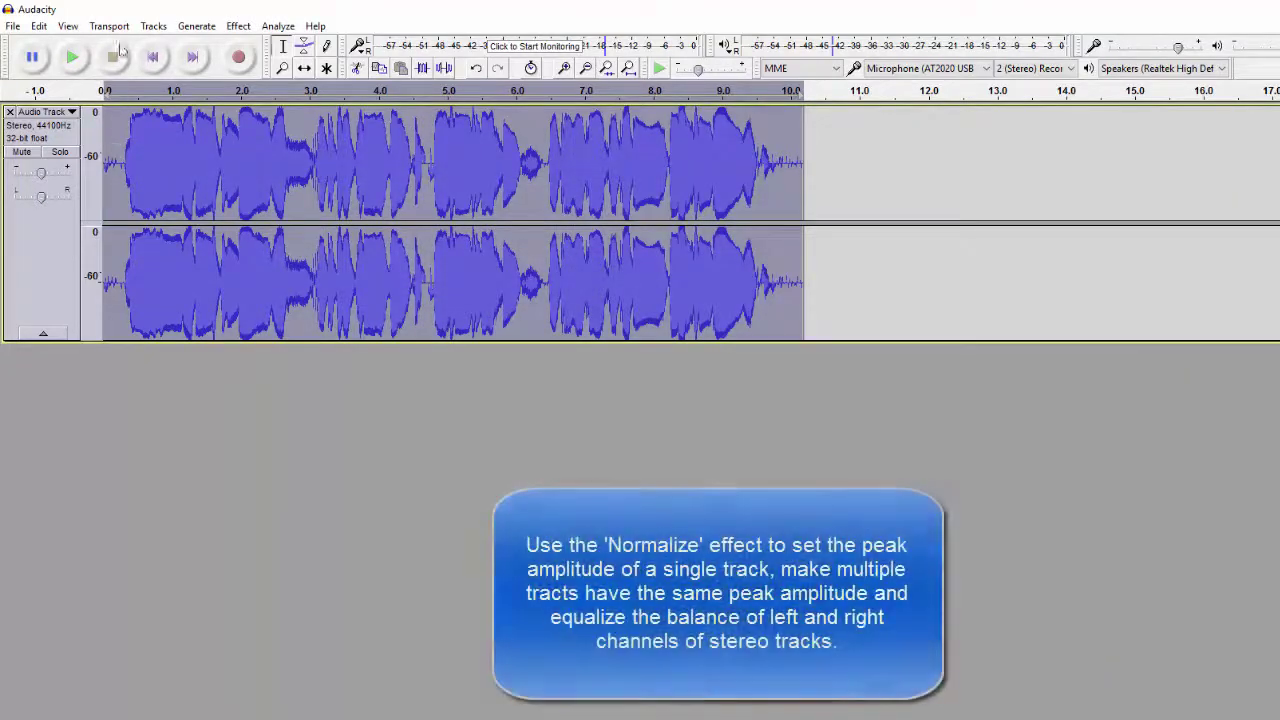
Normalize the track to a maximum amplitude of -4.0 dB with DC offset removal, and play the result from near its start.
{"action": "left_click", "coordinate": [239, 27]}
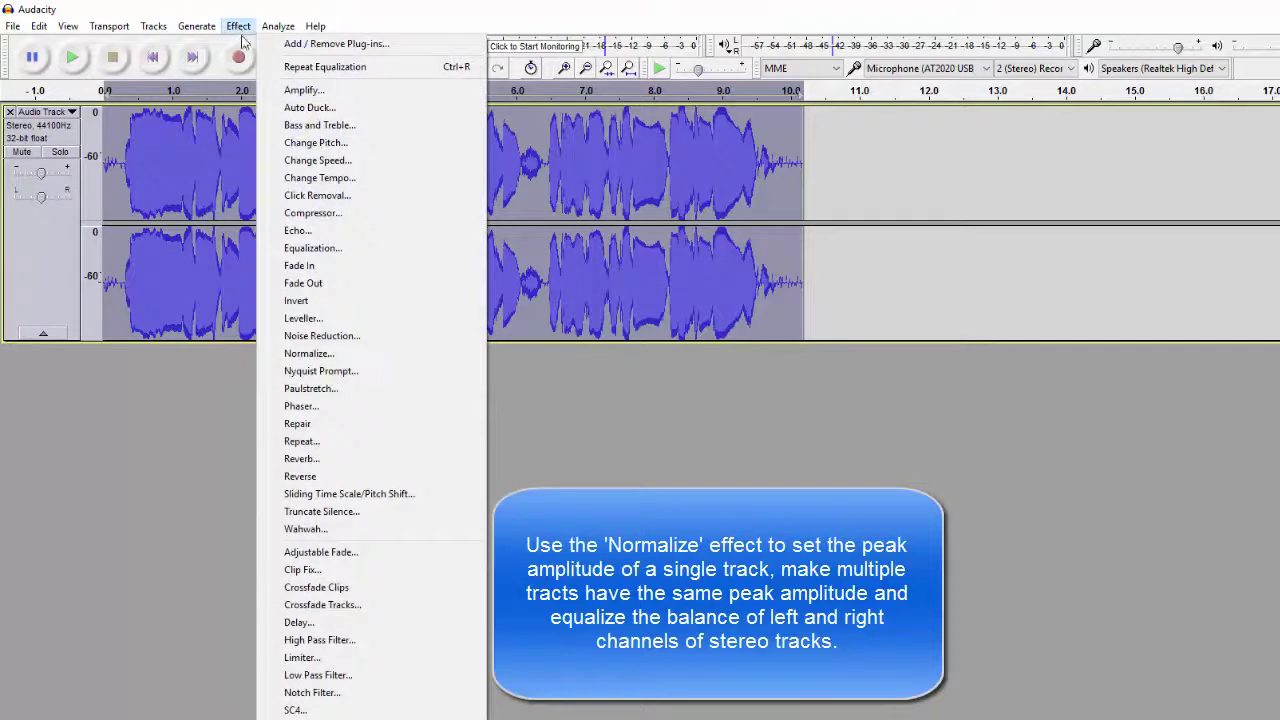
{"action": "left_click", "coordinate": [315, 356]}
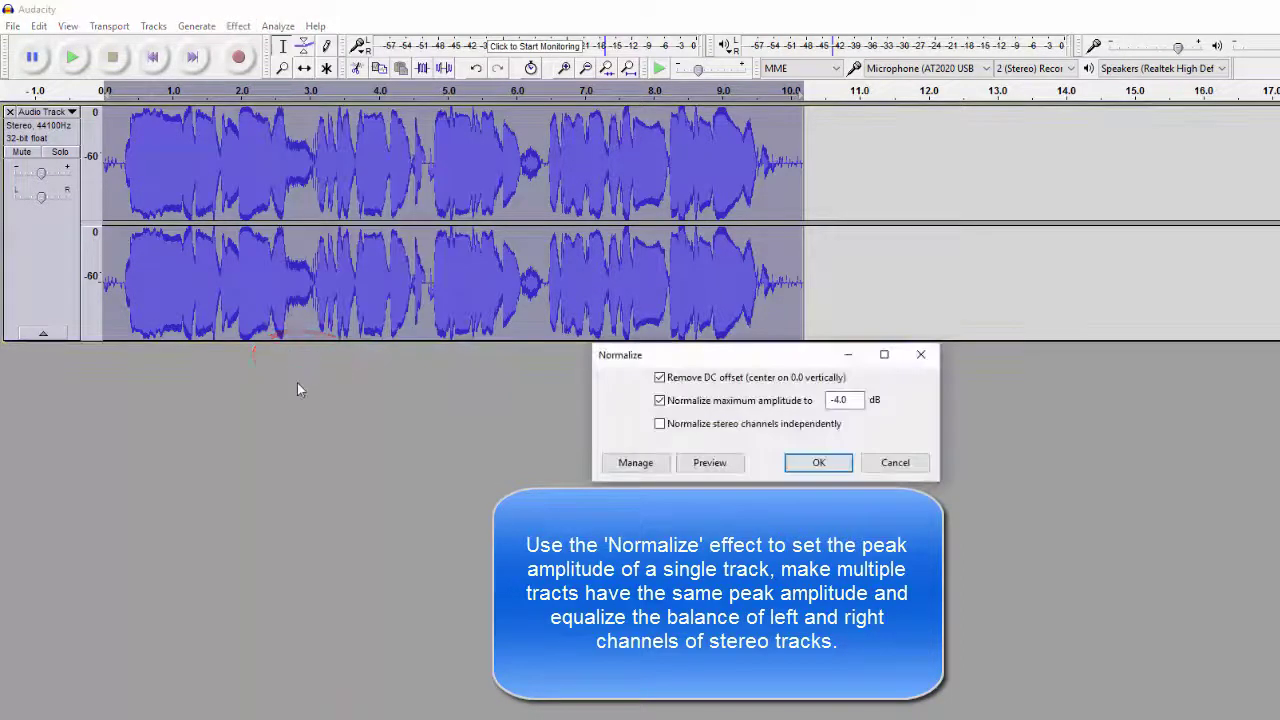
{"action": "left_click", "coordinate": [818, 464]}
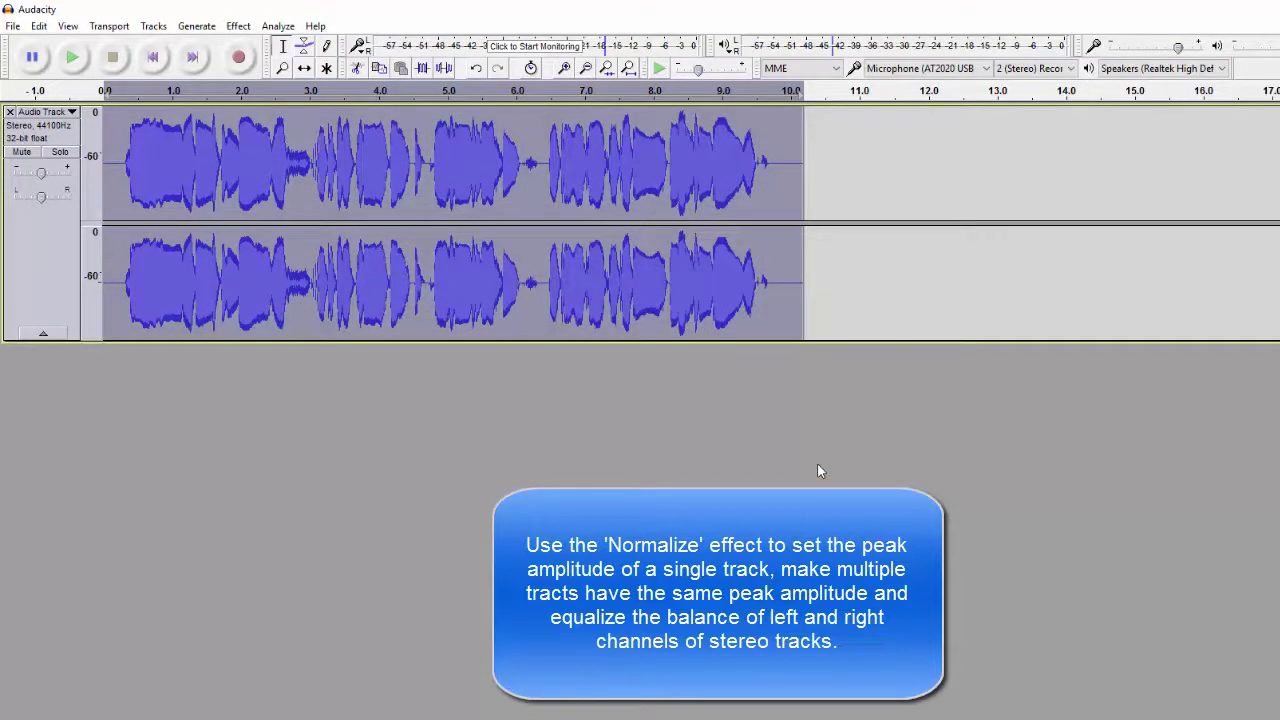
{"action": "left_click", "coordinate": [110, 132]}
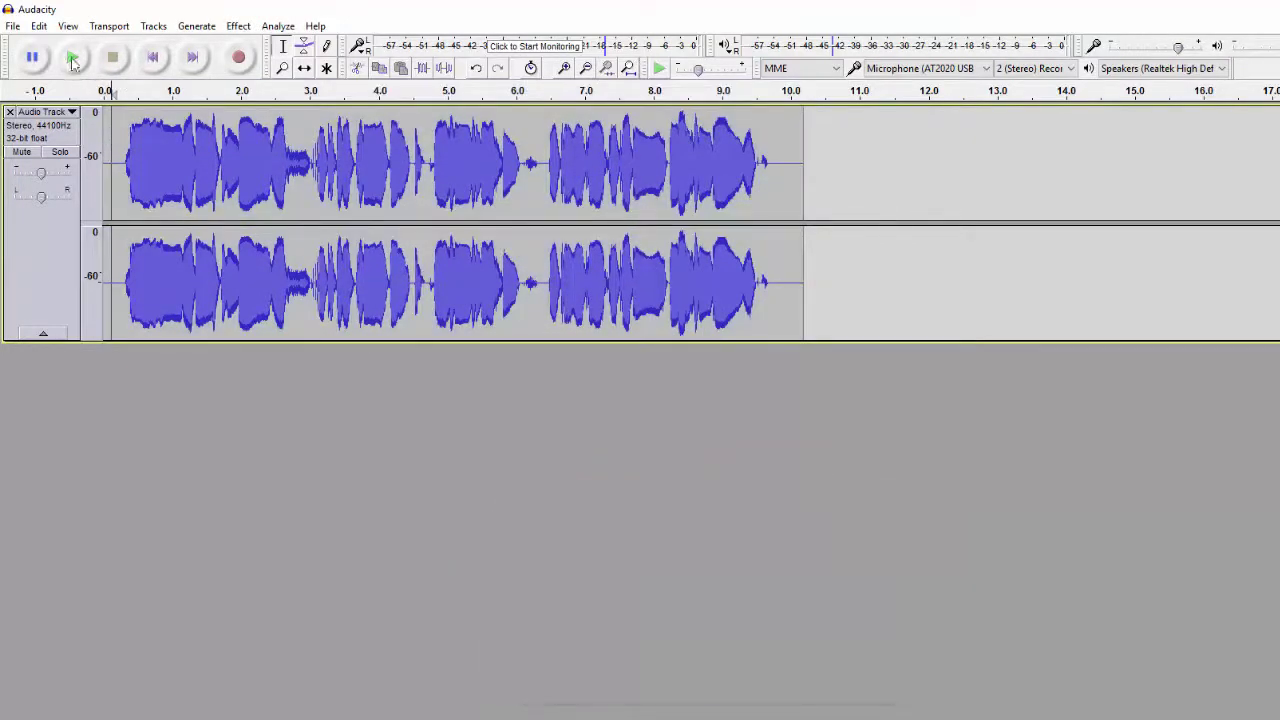
{"action": "left_click", "coordinate": [74, 58]}
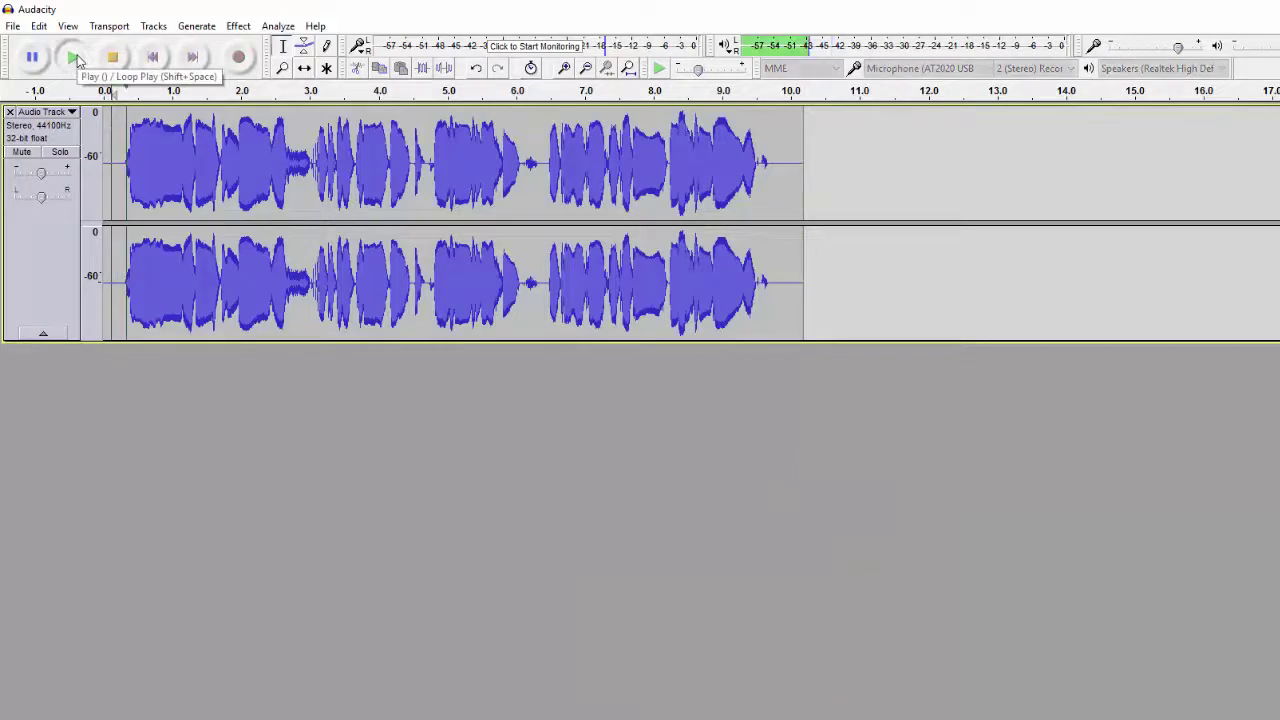